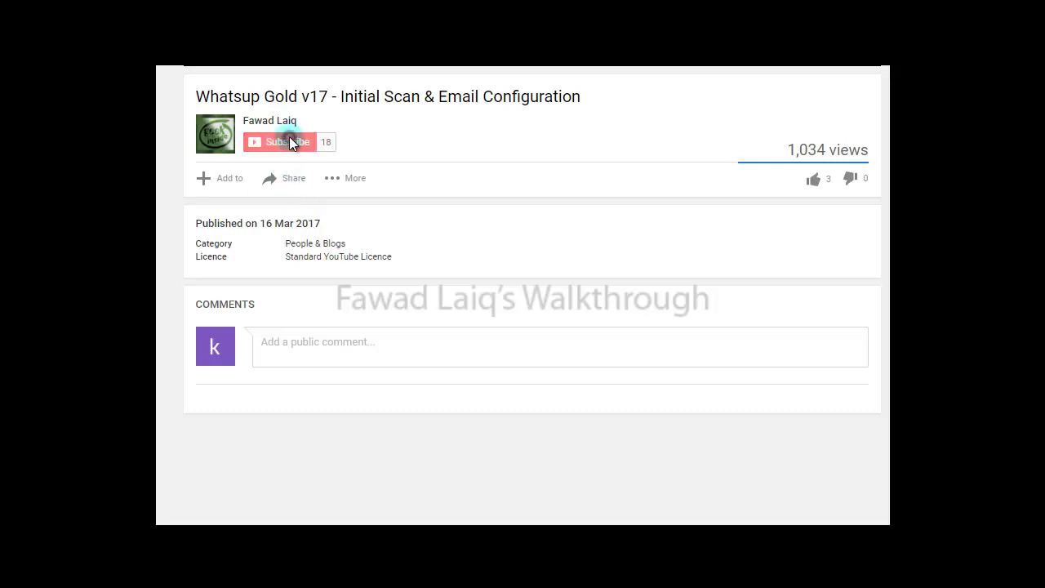
# Subscribe to the walkthrough's YouTube channel and minimize the Security Center console.
pyautogui.click(333, 143)
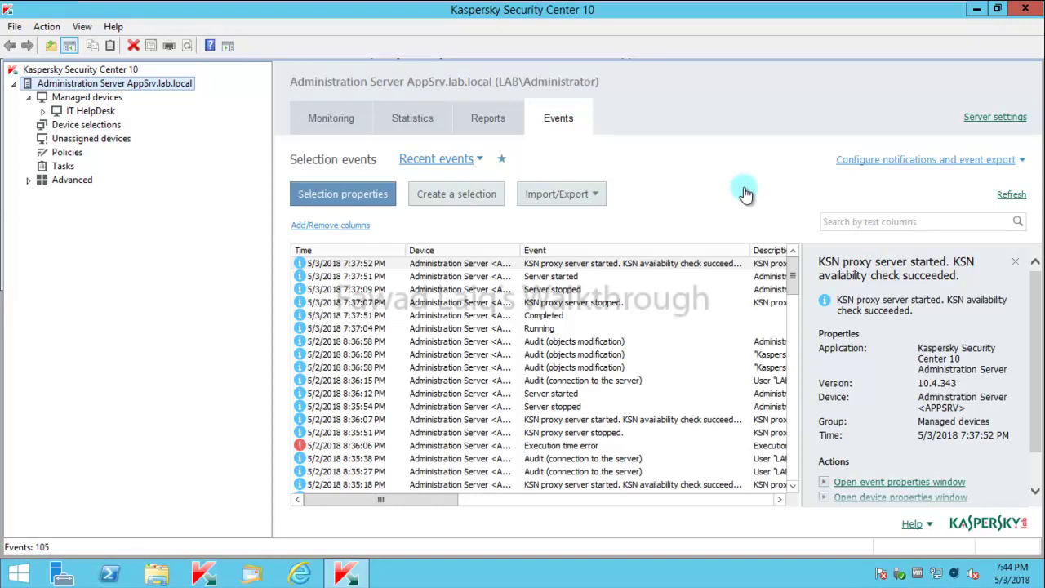
pyautogui.click(976, 9)
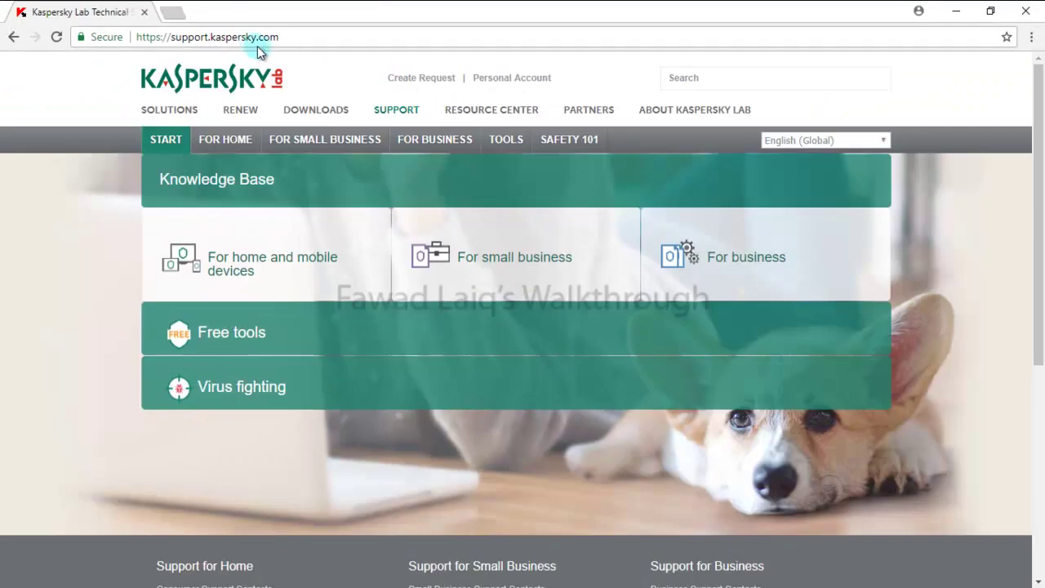
# Go to For Business > Endpoint Security 11 for Windows > Downloads & Info and list its files.
pyautogui.click(432, 144)
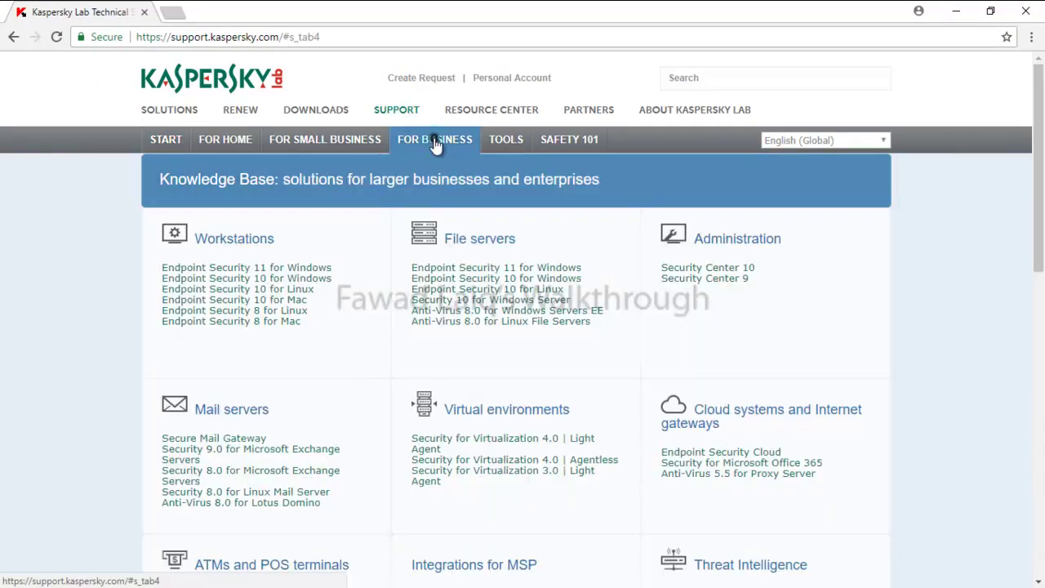
pyautogui.click(272, 272)
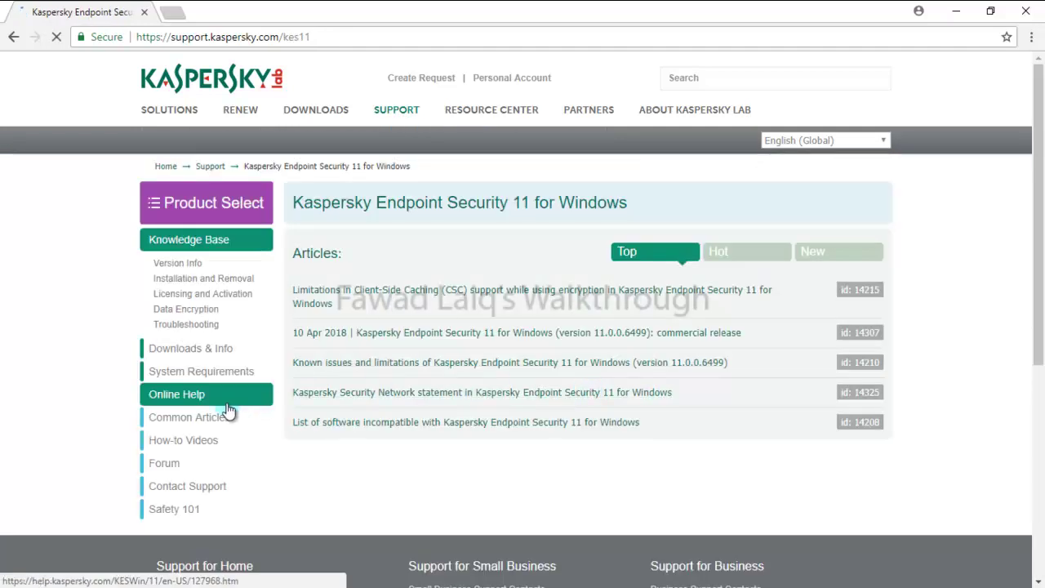
pyautogui.click(208, 352)
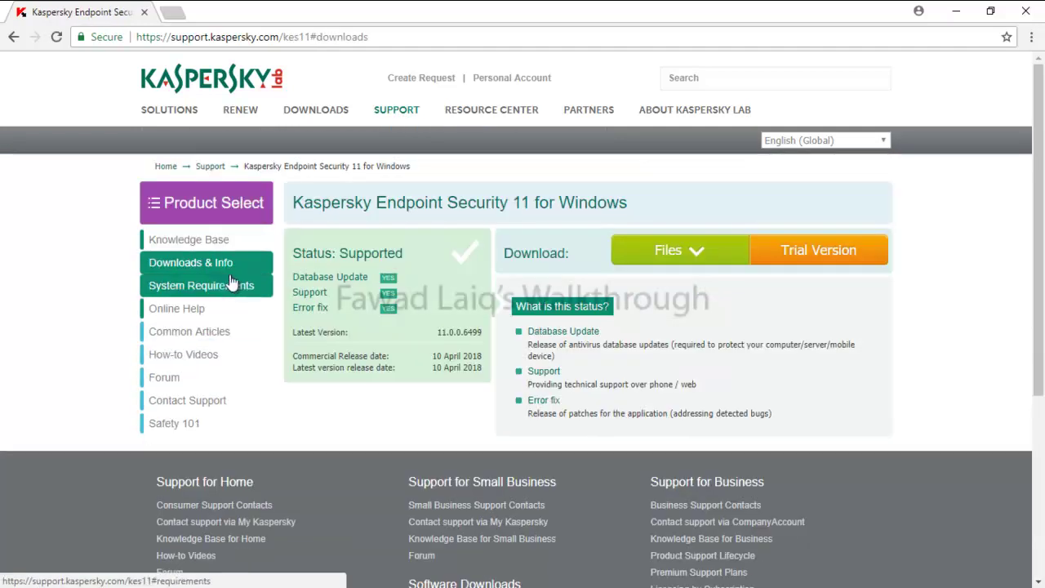
pyautogui.click(696, 259)
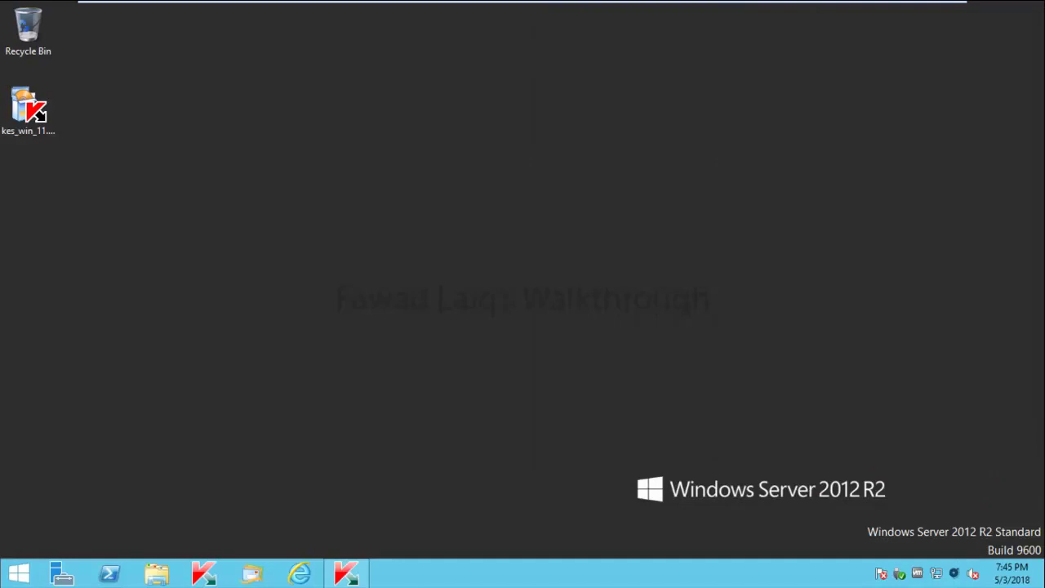
# Run the kes_win installer to unpack KES 11 into a desktop \KES11 folder, then close it.
pyautogui.click(31, 121)
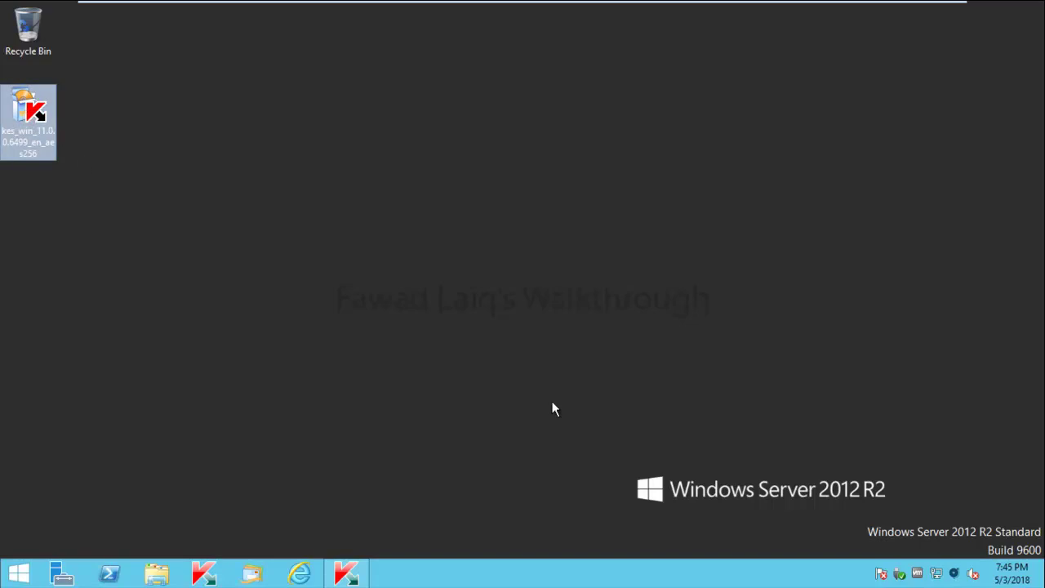
pyautogui.doubleClick(25, 118)
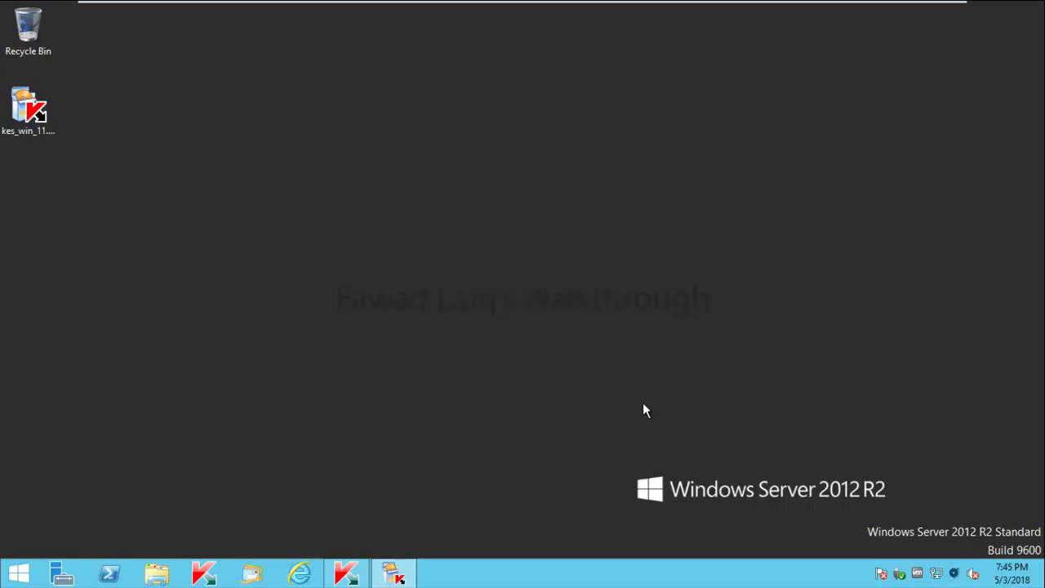
pyautogui.click(606, 409)
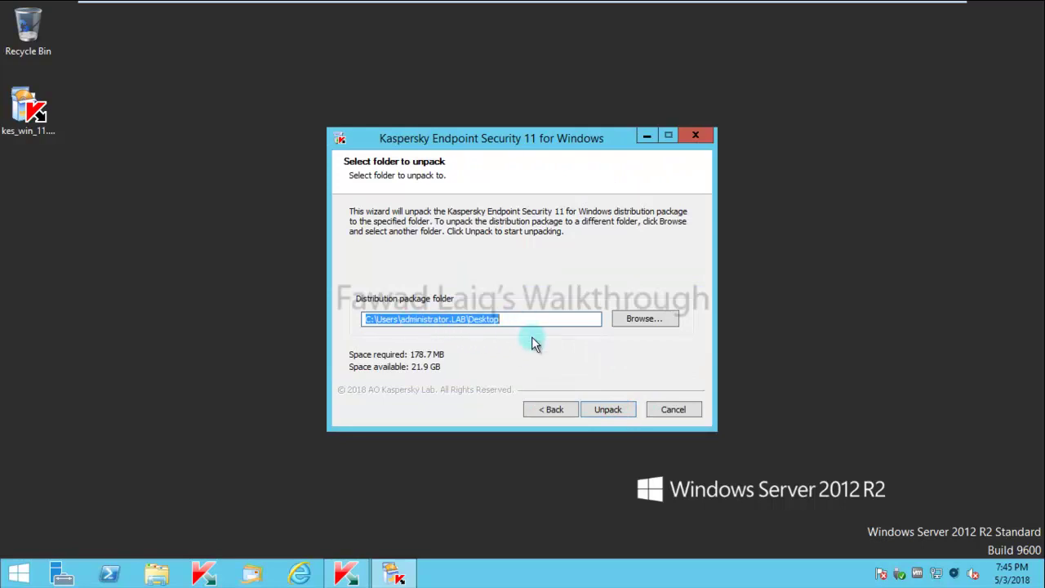
pyautogui.click(539, 319)
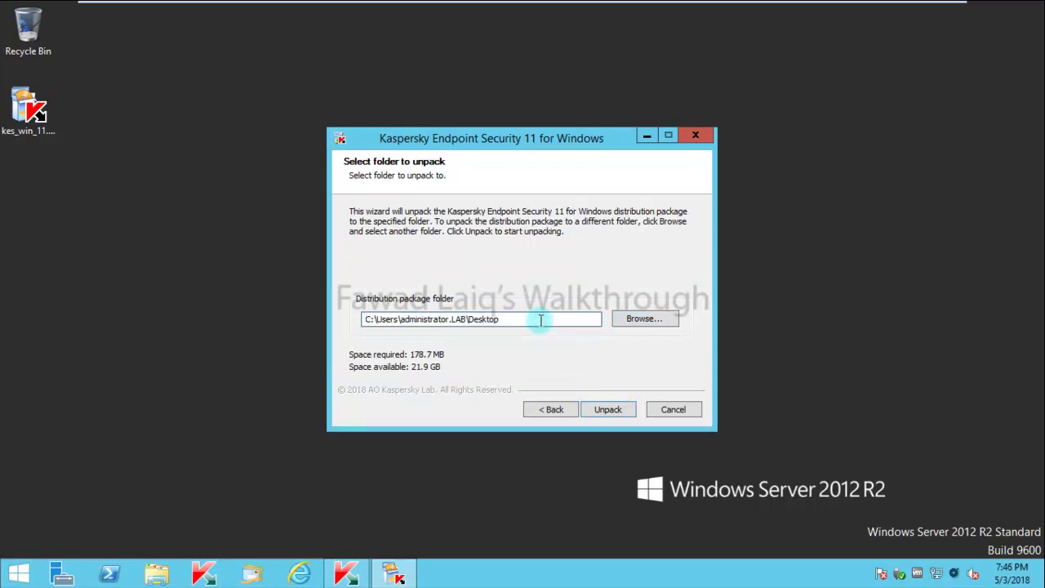
pyautogui.write('\\KES11')
pyautogui.click(620, 412)
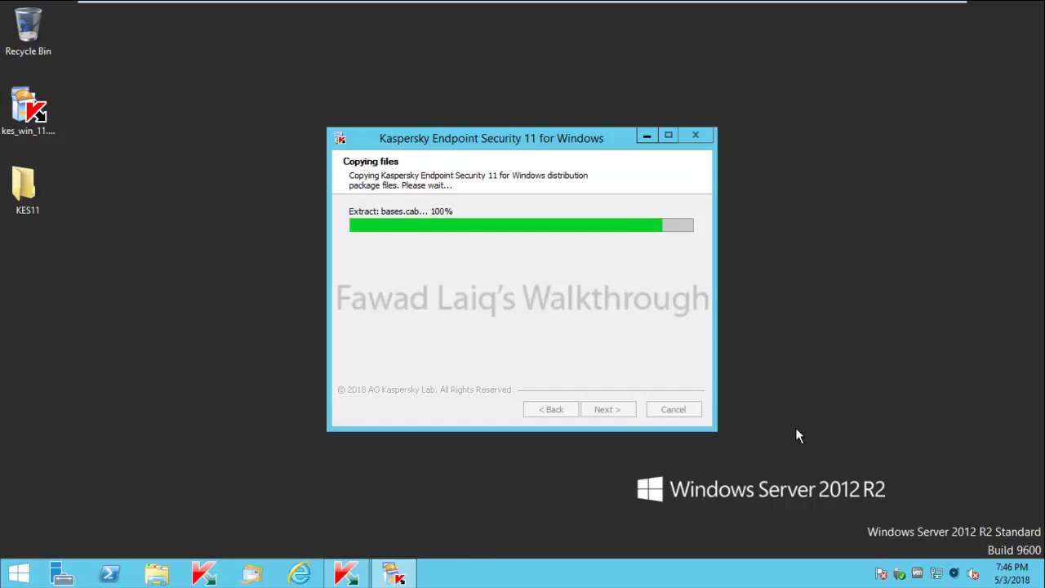
pyautogui.click(668, 410)
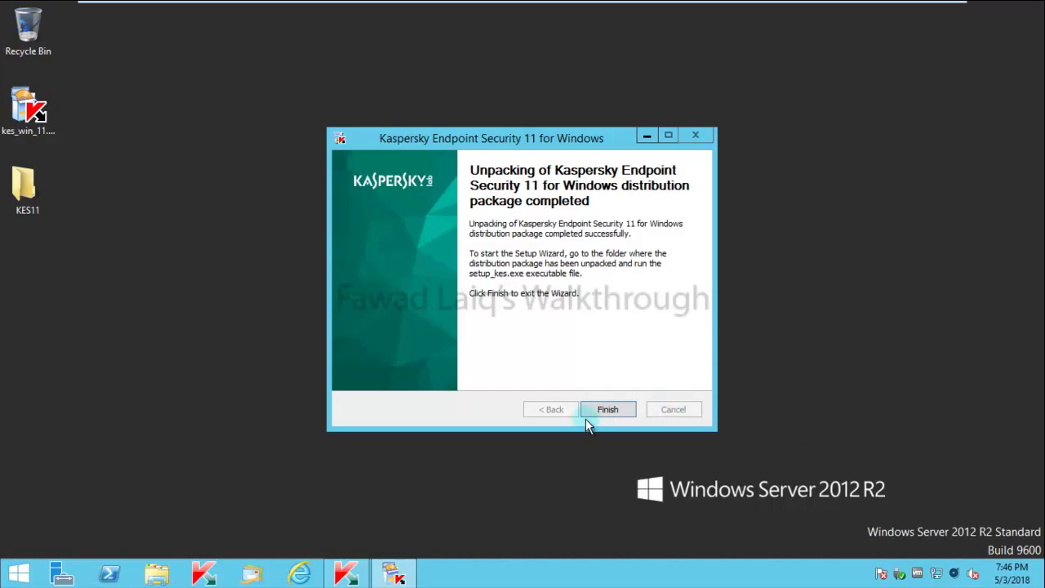
pyautogui.click(606, 408)
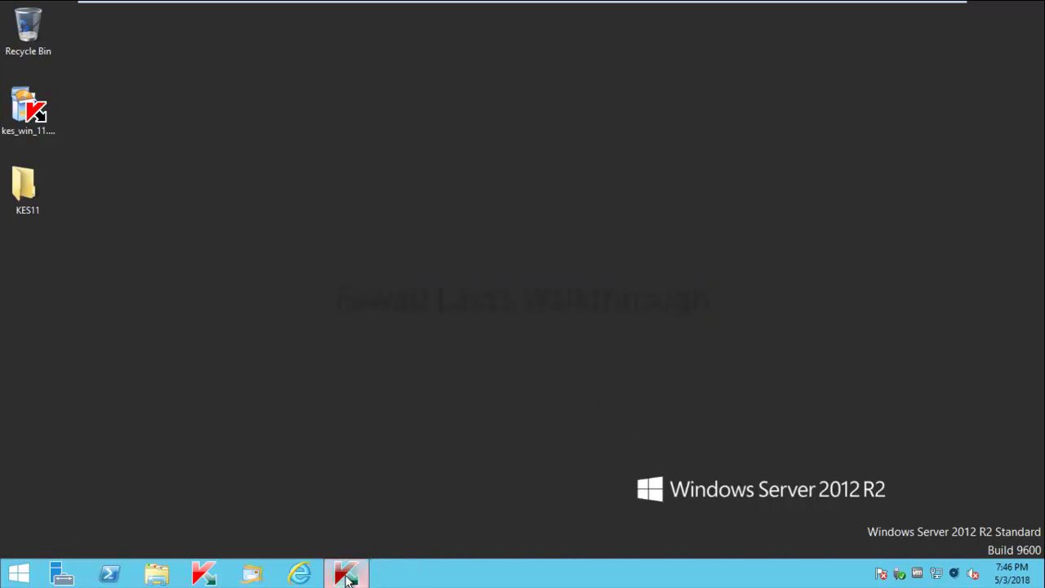
# Under Advanced > Remote installation, start a Kaspersky Lab application package named 'KES 11'.
pyautogui.click(345, 573)
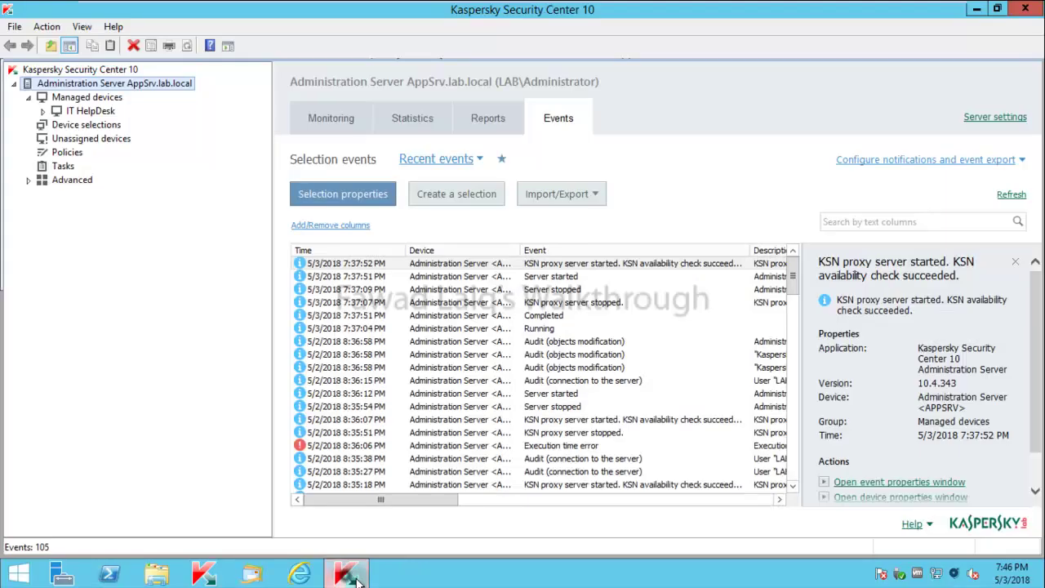
pyautogui.click(28, 179)
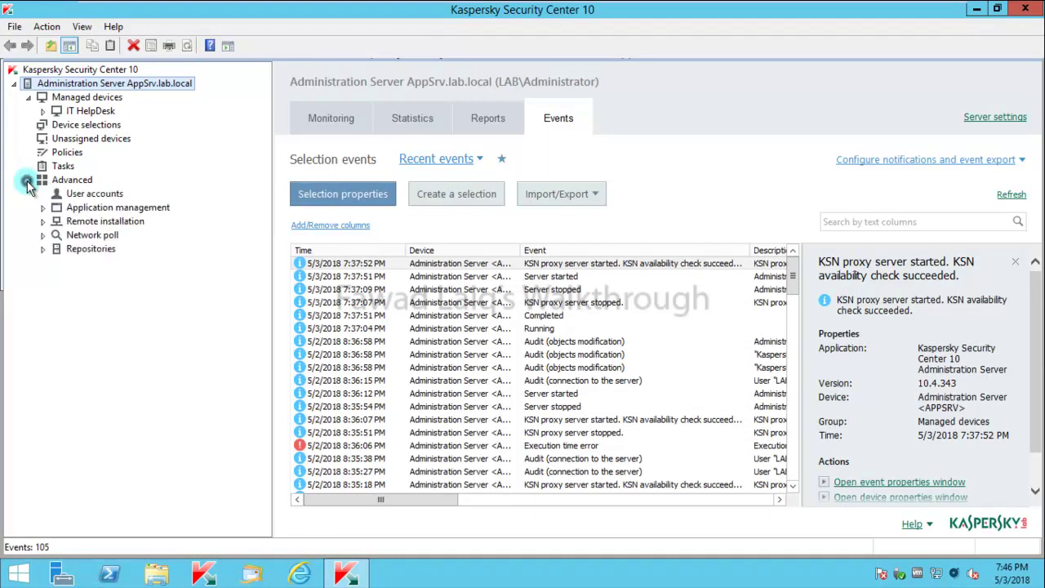
pyautogui.click(42, 221)
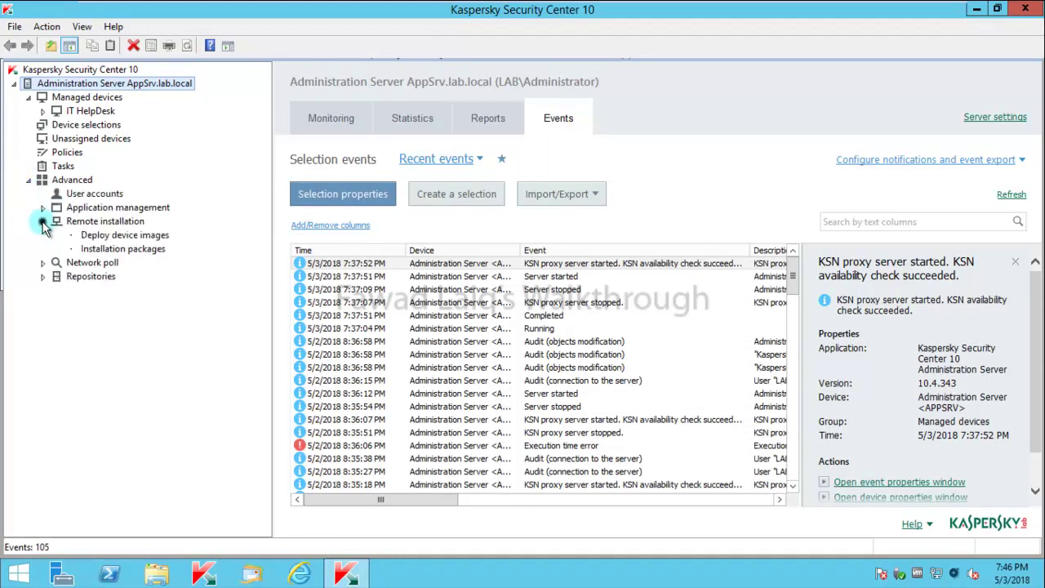
pyautogui.click(114, 249)
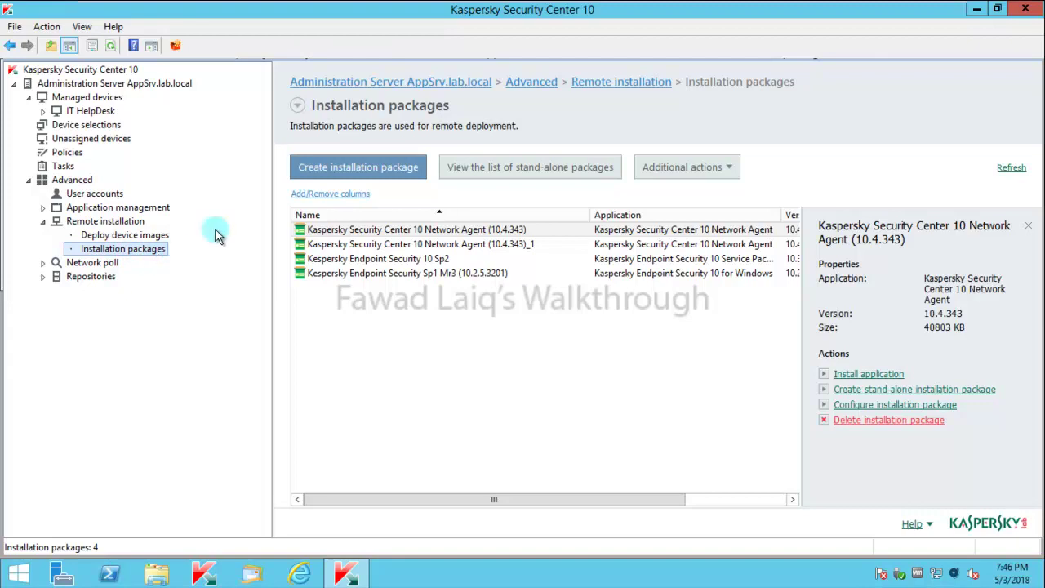
pyautogui.click(399, 169)
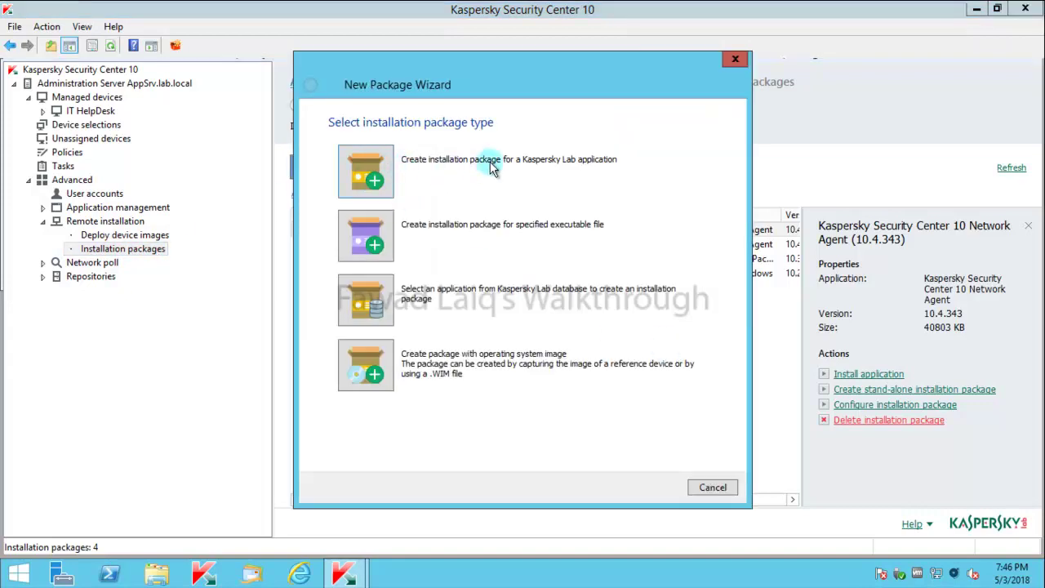
pyautogui.click(368, 172)
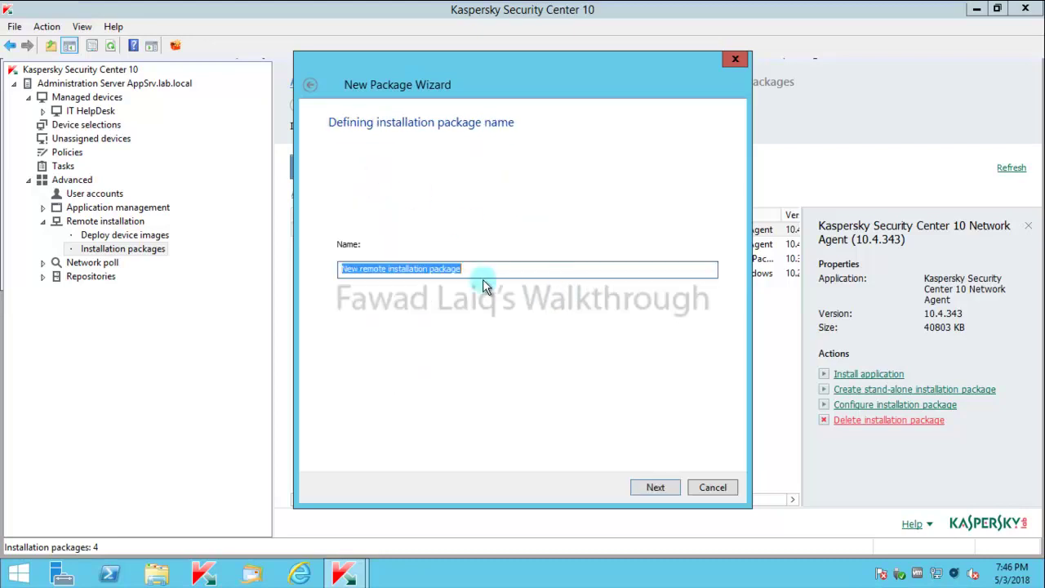
pyautogui.write('KES 11')
# Load kes_win.kud from the KES11 folder as the package's distribution file.
pyautogui.click(660, 487)
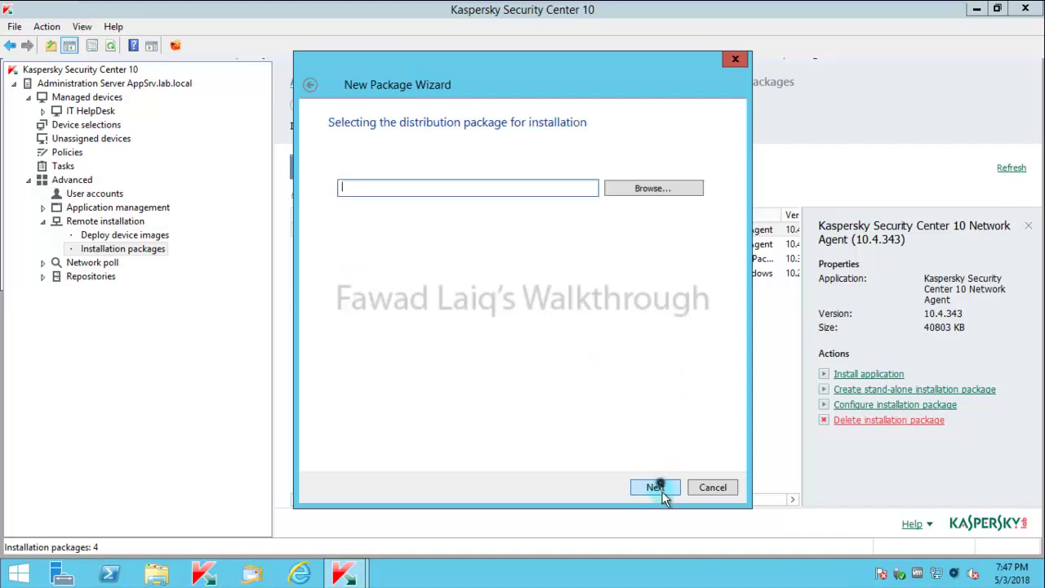
pyautogui.click(653, 190)
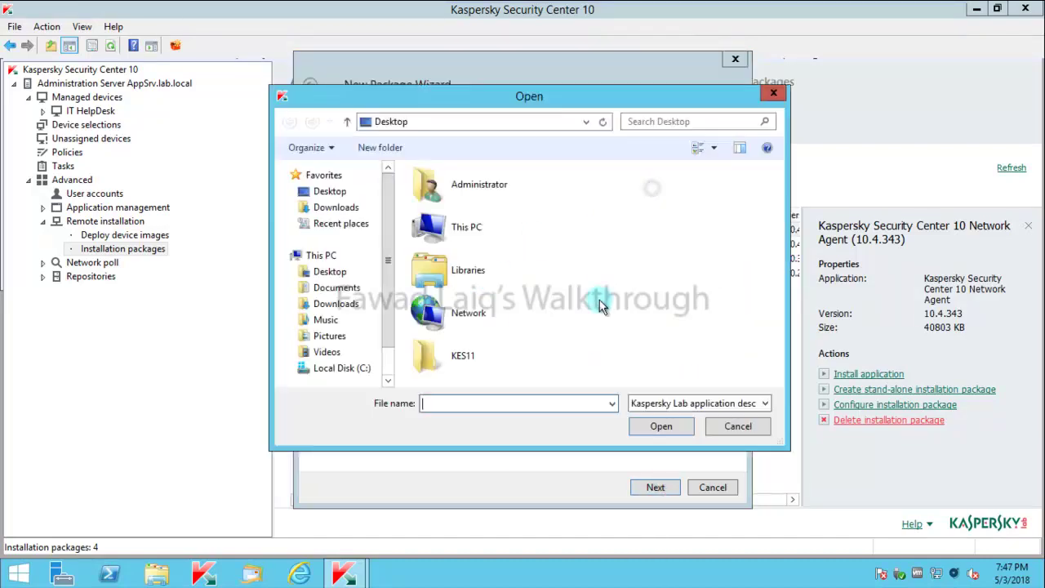
pyautogui.doubleClick(434, 362)
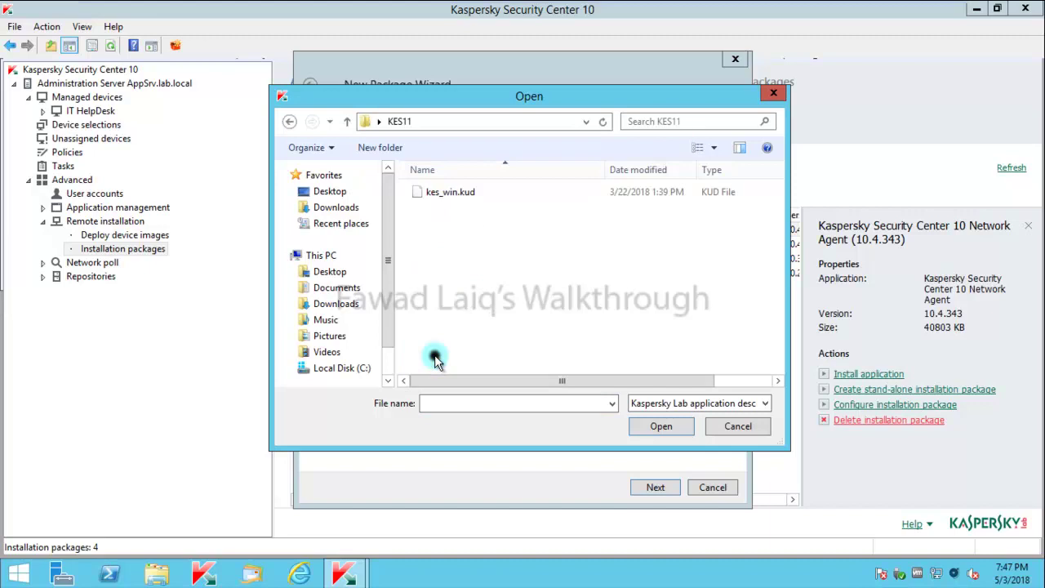
pyautogui.click(461, 200)
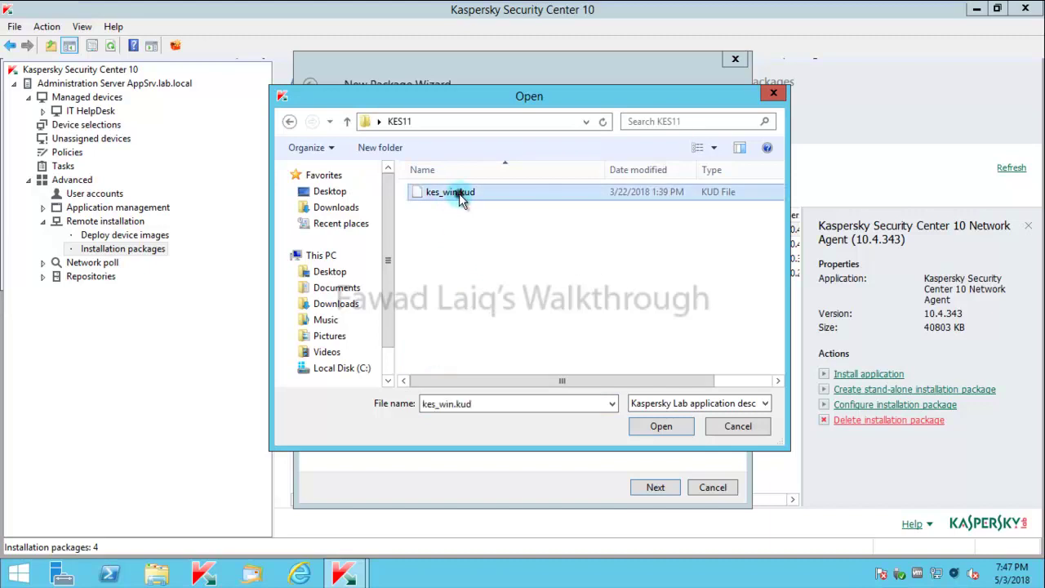
pyautogui.click(663, 425)
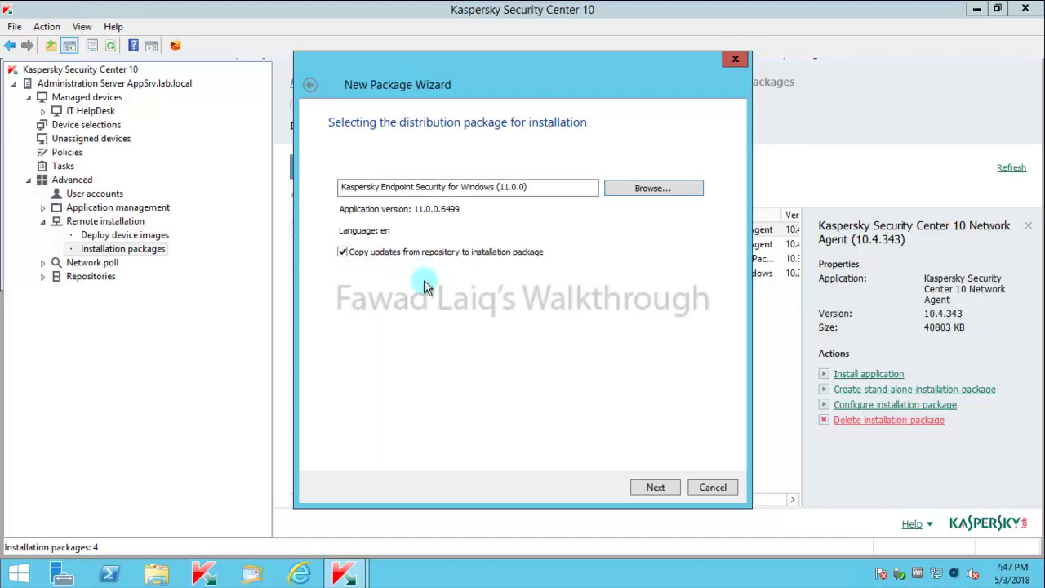
# Skip copying repository updates, accept the licence agreement and upload the package.
pyautogui.click(343, 252)
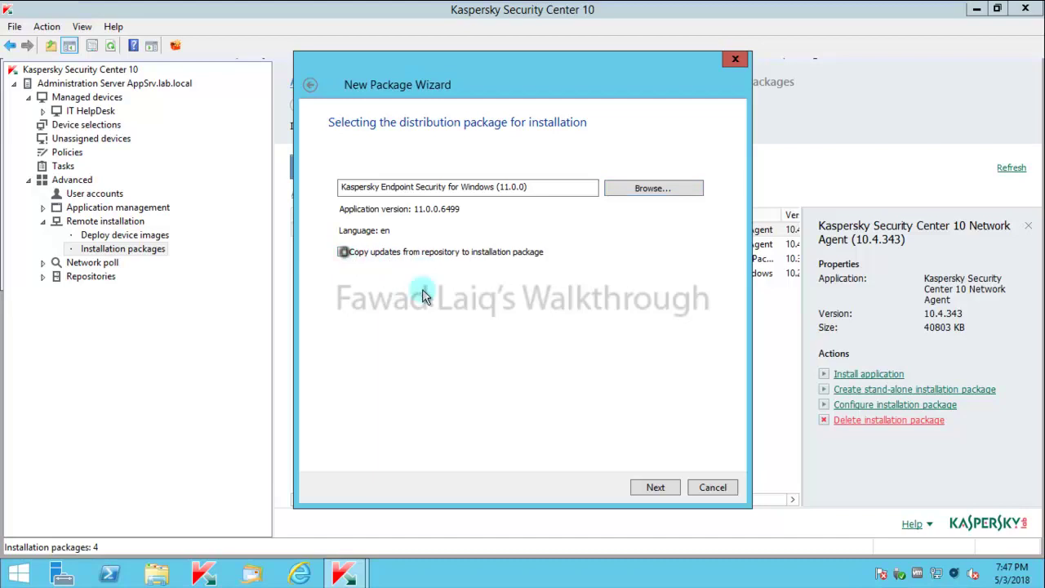
pyautogui.click(669, 488)
pyautogui.click(340, 448)
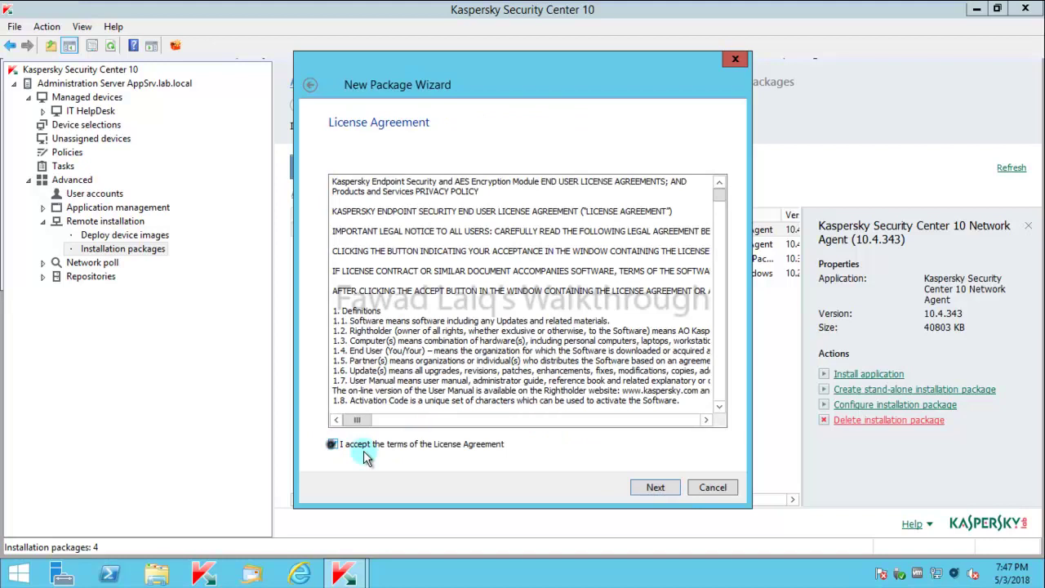
pyautogui.click(658, 488)
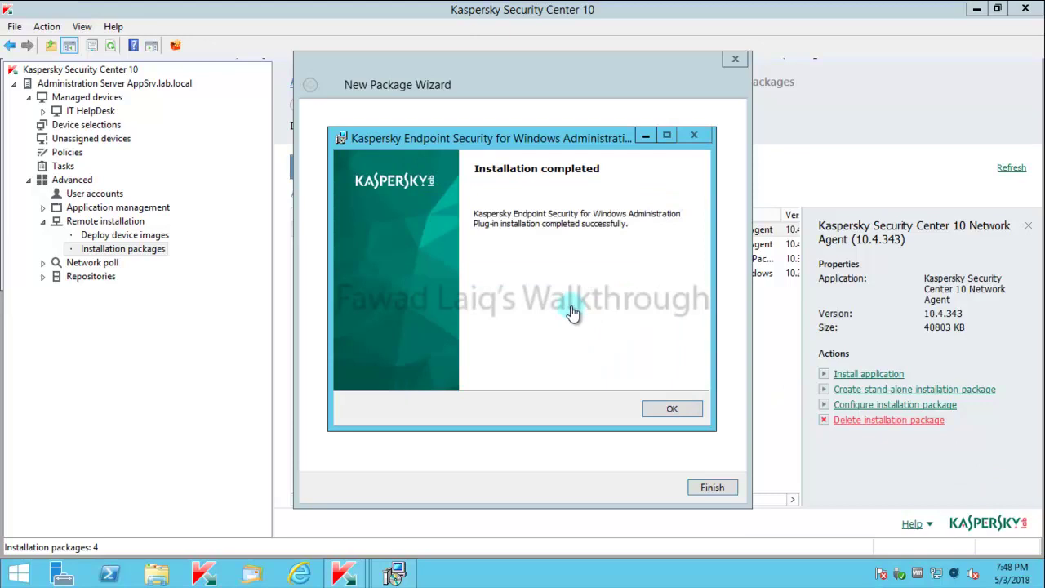
# Dismiss the plug-in 'Installation completed' message and finish the KES 11 package wizard.
pyautogui.click(670, 410)
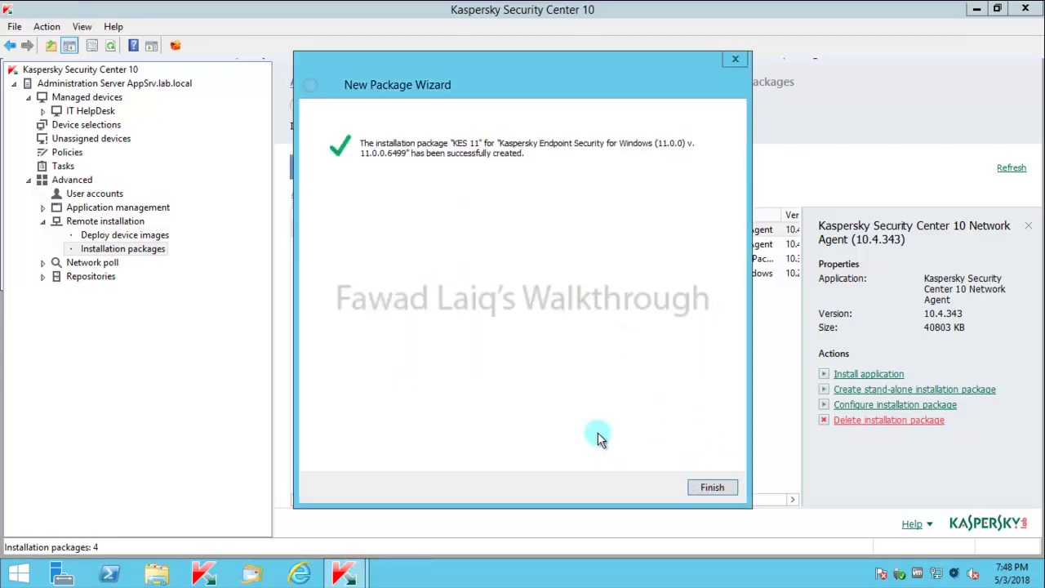
pyautogui.click(718, 495)
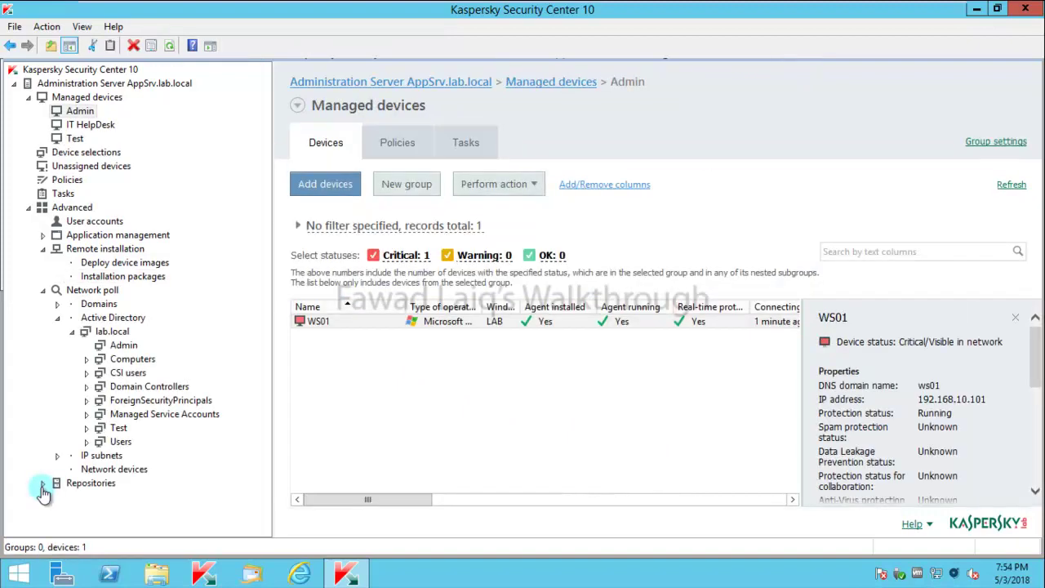
# View the Admin group's tasks, tidy the console tree, and open the installation packages list.
pyautogui.click(466, 142)
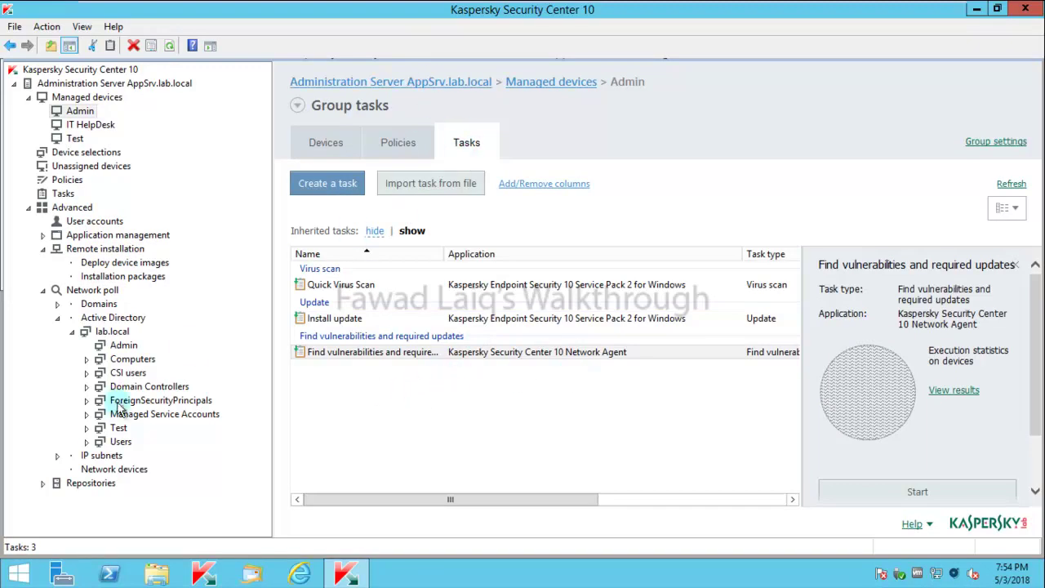
pyautogui.click(42, 482)
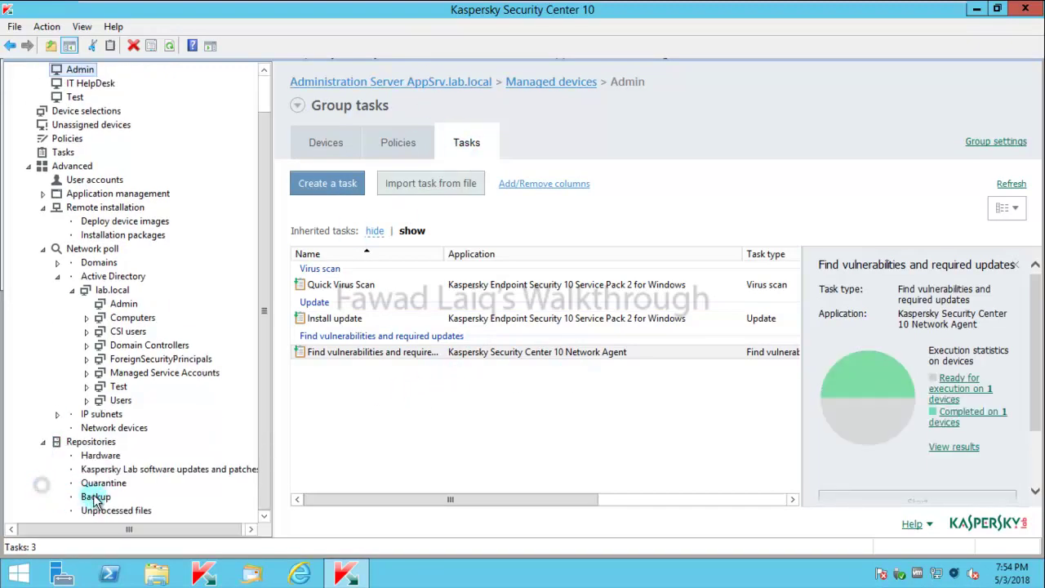
pyautogui.click(43, 442)
pyautogui.click(57, 318)
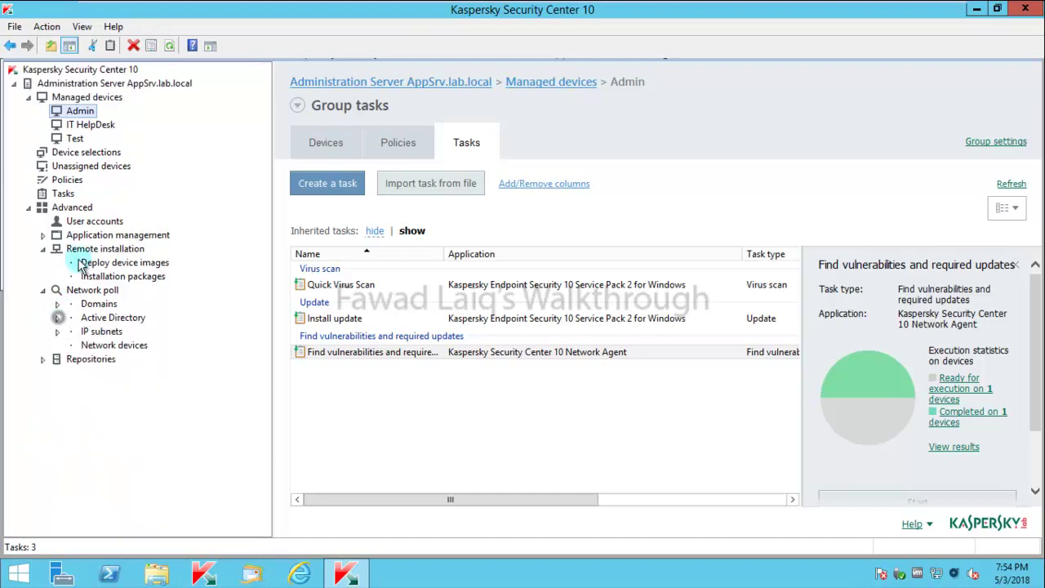
pyautogui.click(96, 277)
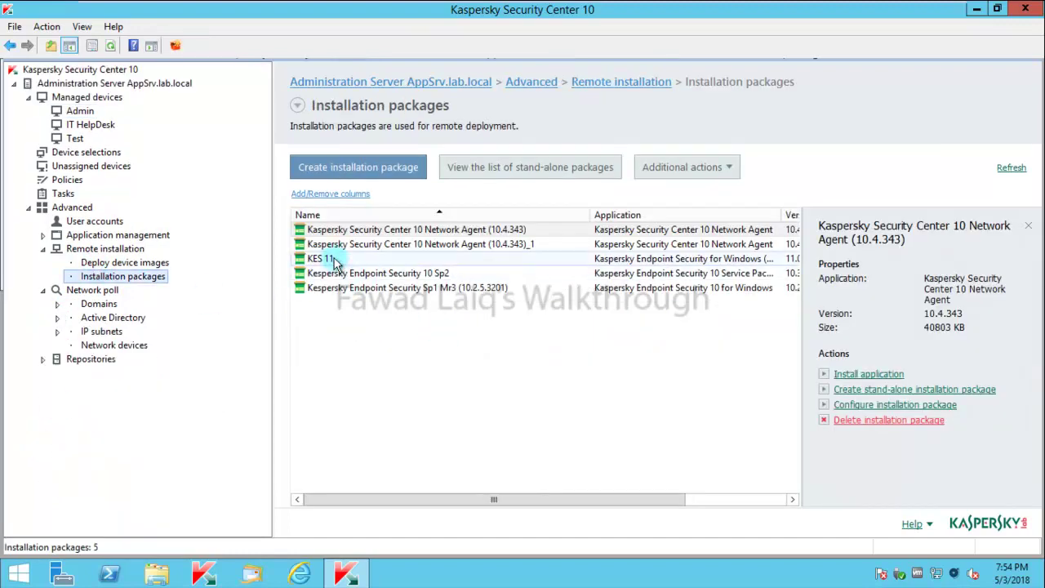
# Begin remotely installing KES 11 to the Admin group, then cancel both dialogs.
pyautogui.rightClick(335, 263)
pyautogui.click(384, 269)
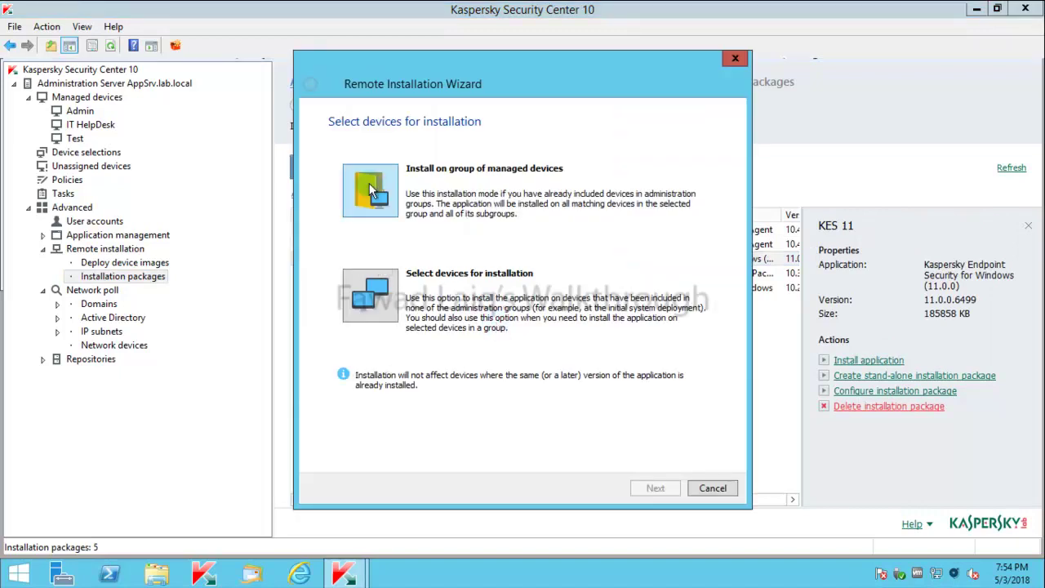
pyautogui.click(368, 188)
pyautogui.click(612, 279)
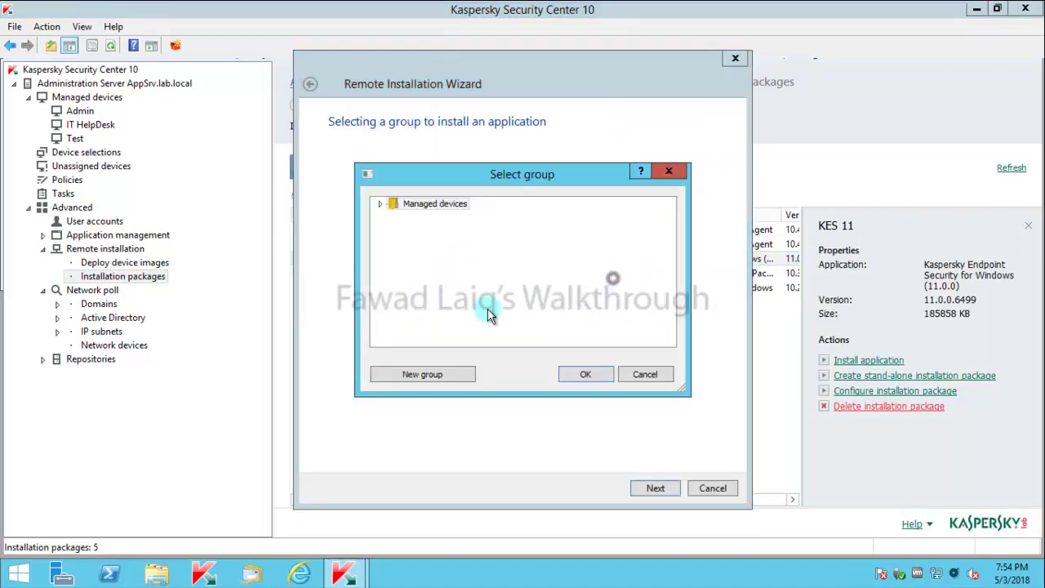
pyautogui.doubleClick(384, 205)
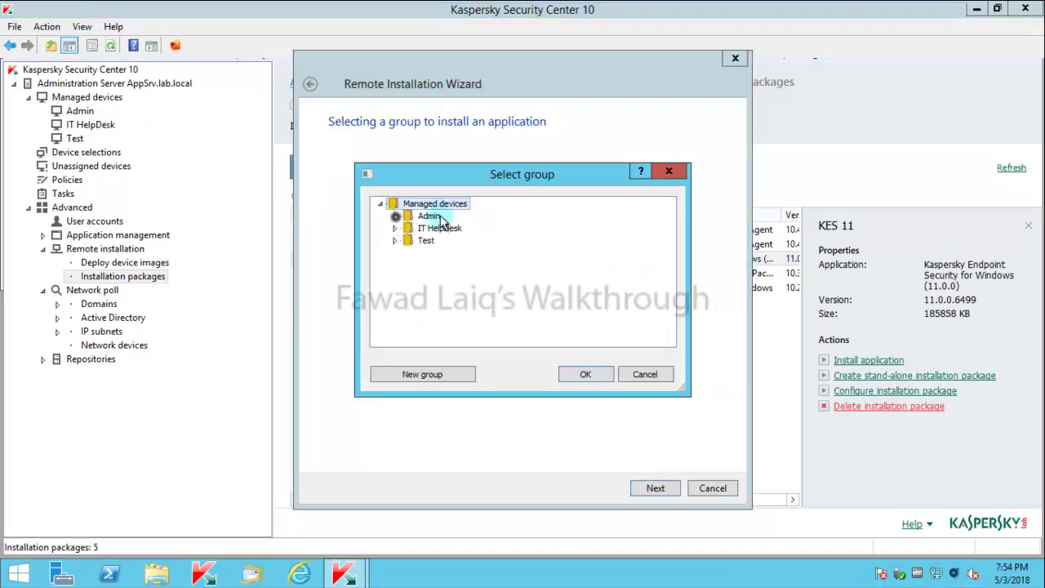
pyautogui.click(434, 216)
pyautogui.click(651, 378)
pyautogui.click(717, 489)
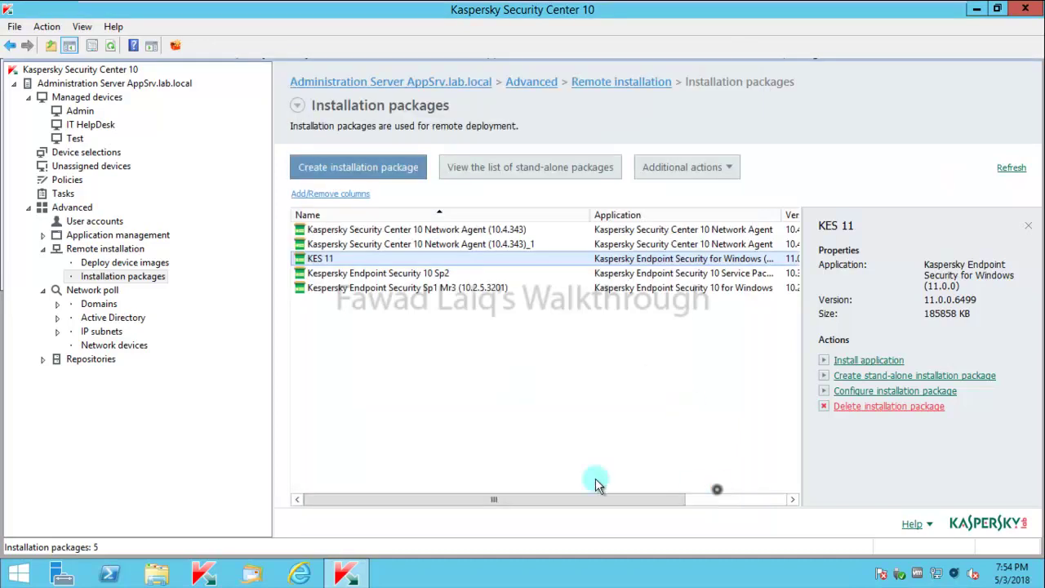
# Create an Admin group 'Install application remotely' task for KES 11, leaving Network Agent unchecked.
pyautogui.click(80, 110)
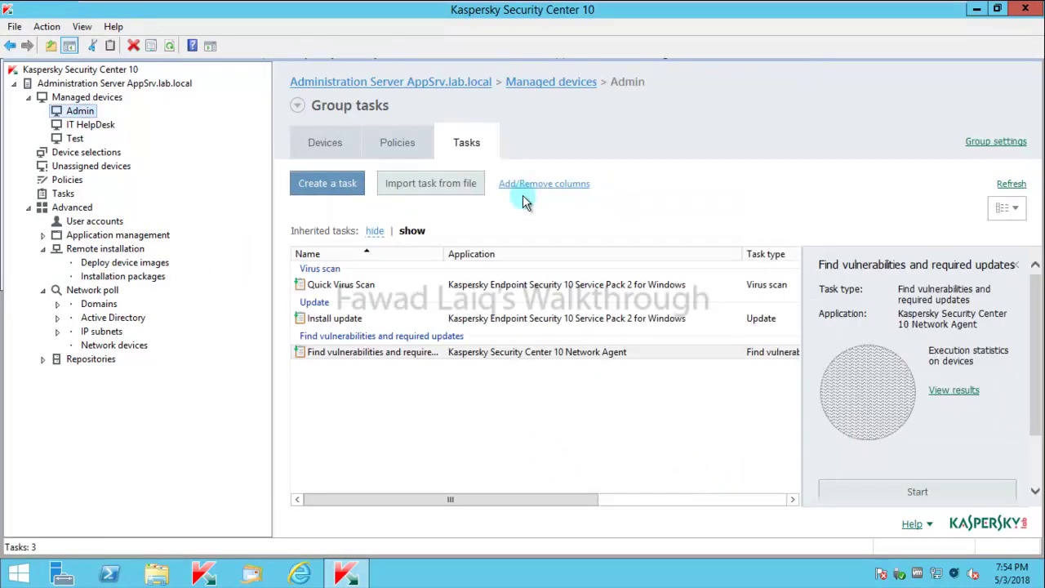
pyautogui.click(339, 184)
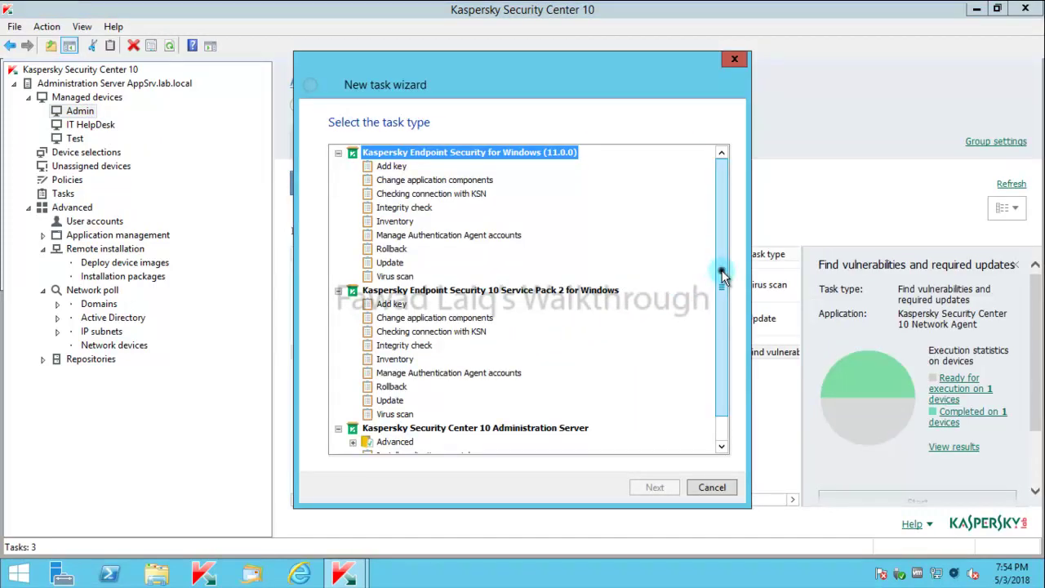
pyautogui.scroll(-1, 719, 293)
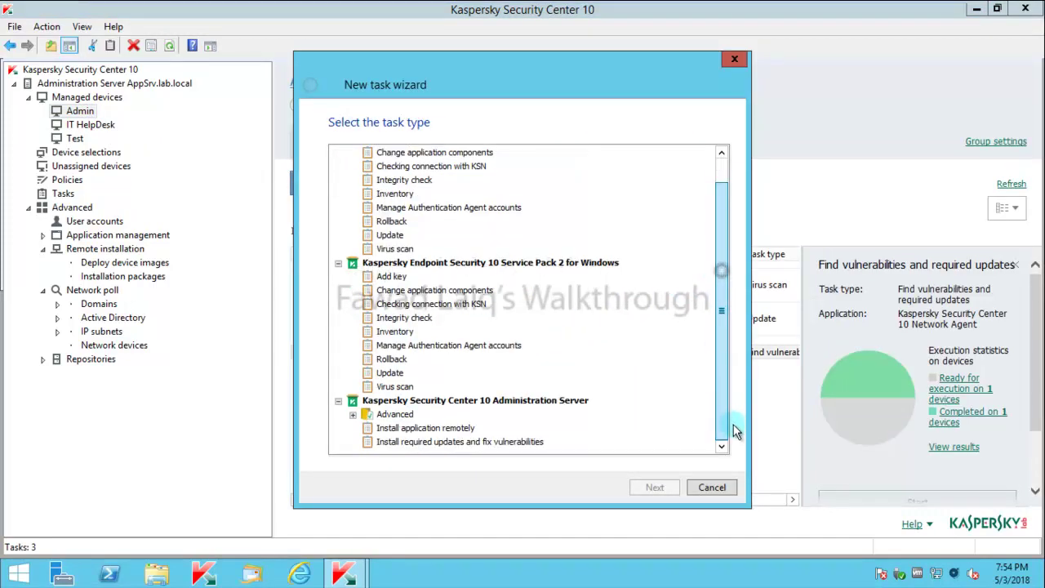
pyautogui.click(424, 428)
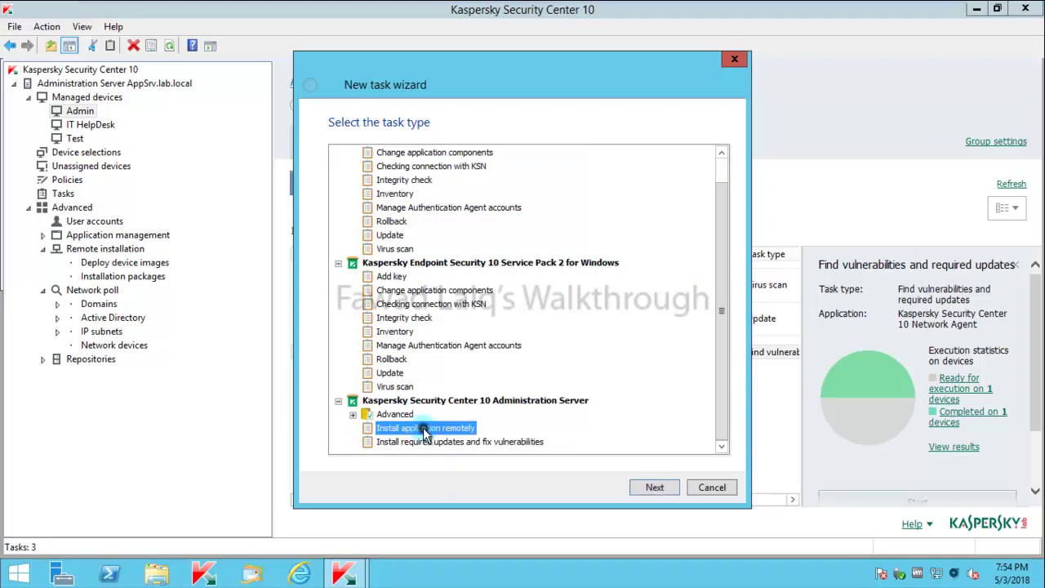
pyautogui.click(657, 487)
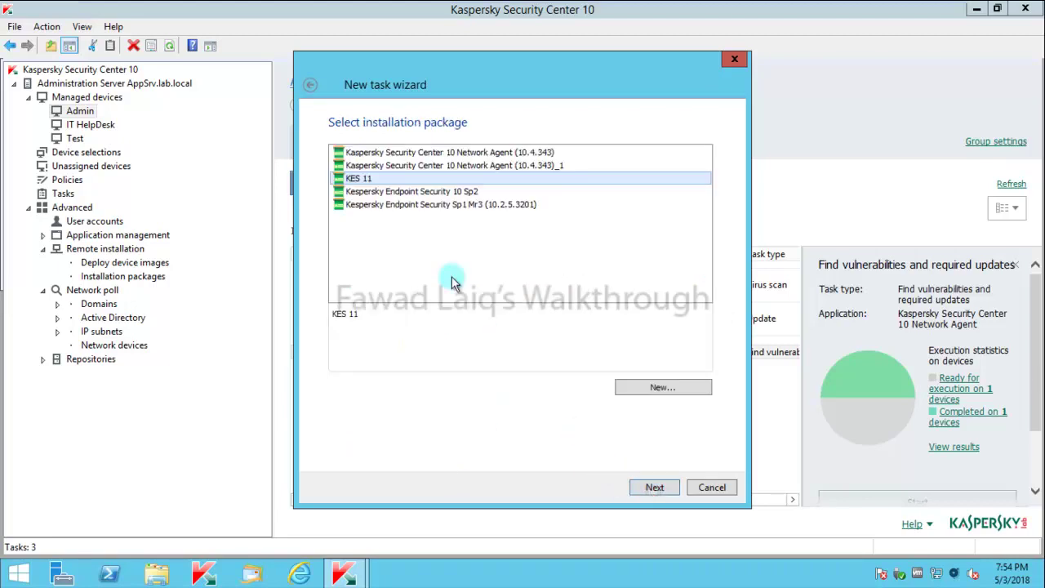
pyautogui.click(659, 487)
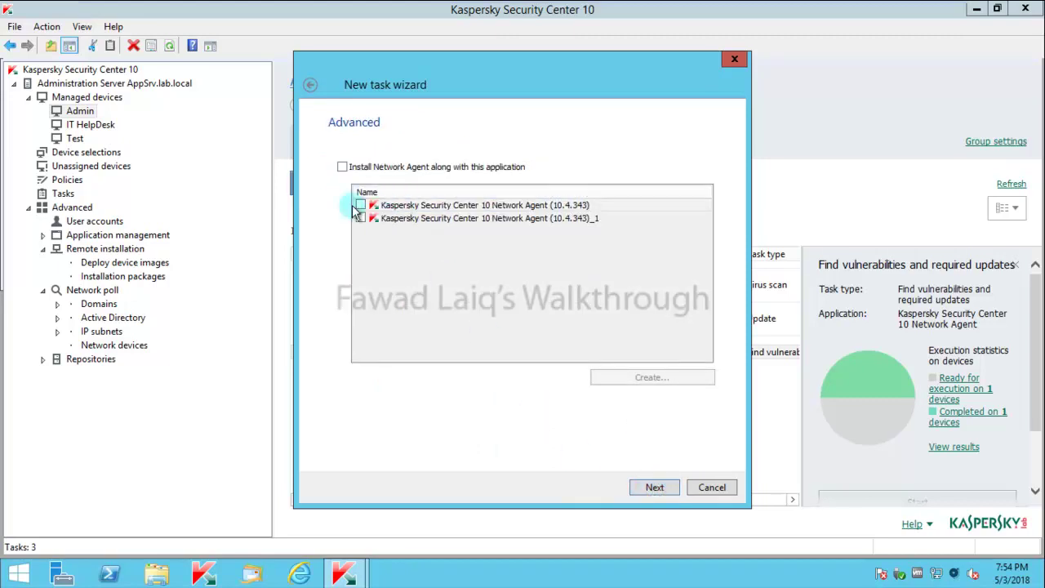
pyautogui.click(346, 167)
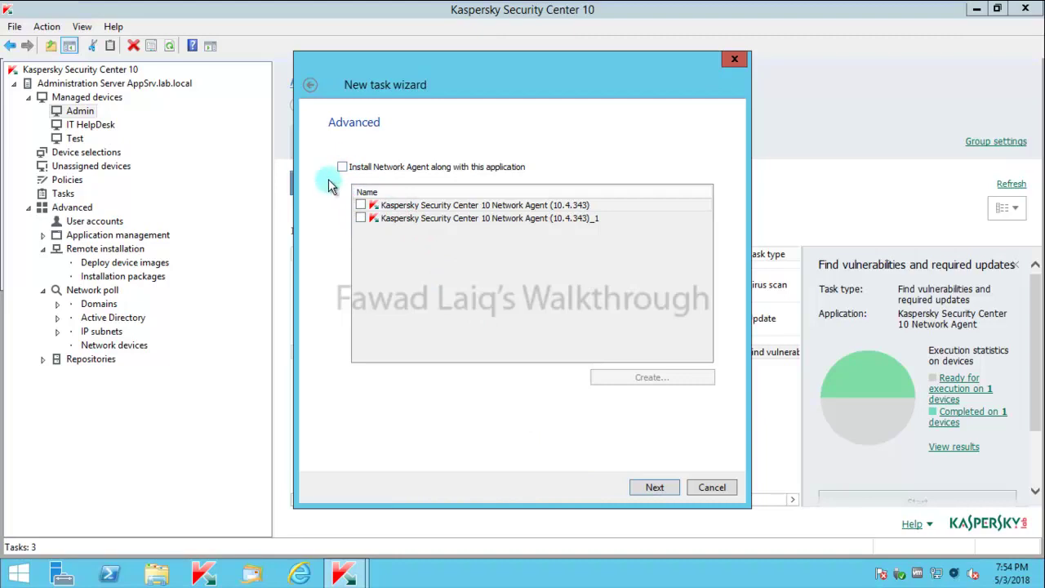
pyautogui.click(659, 488)
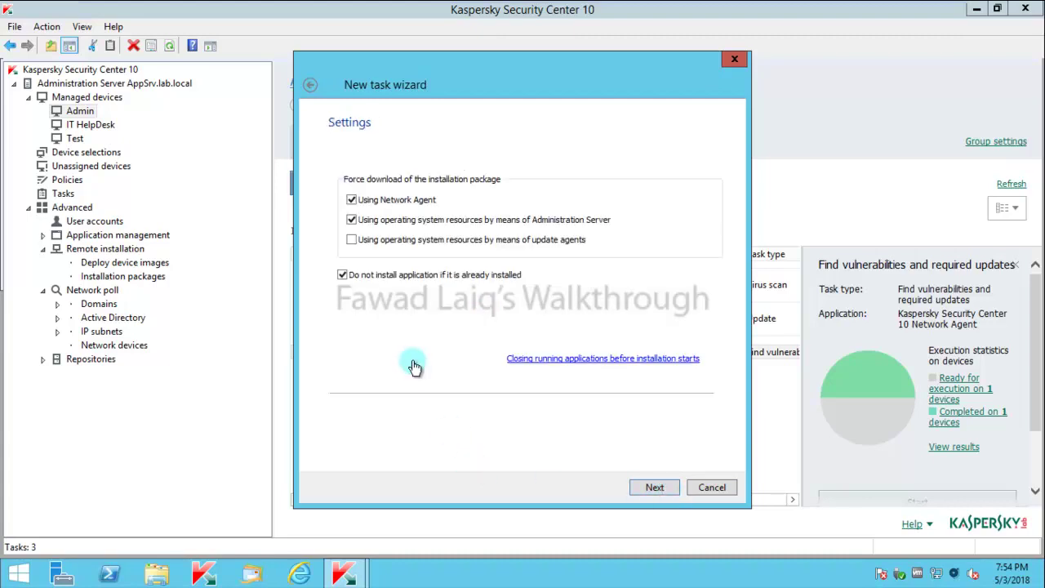
# Keep the default download, restart-prompt and account settings.
pyautogui.click(658, 486)
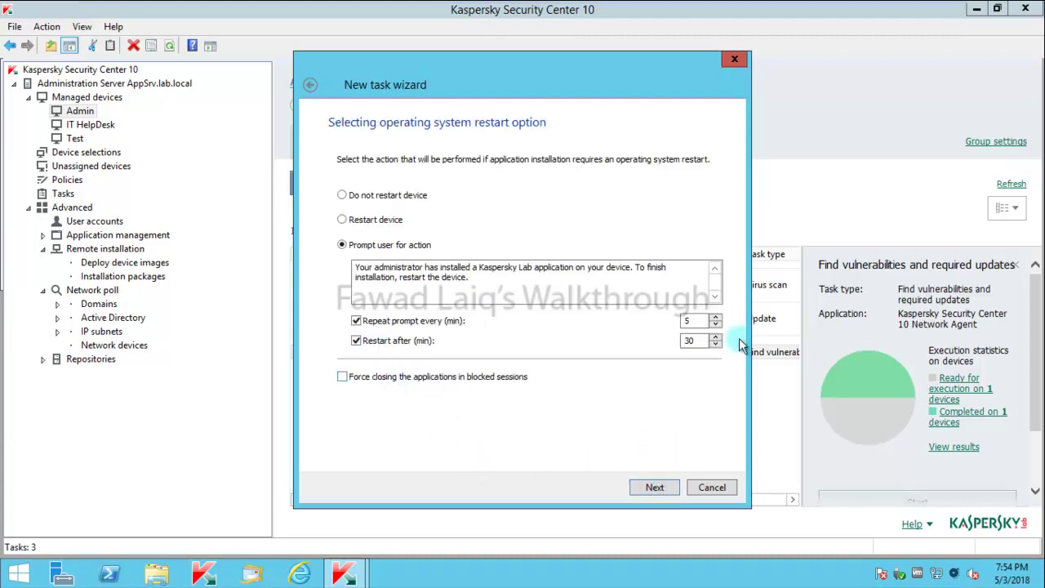
pyautogui.click(655, 487)
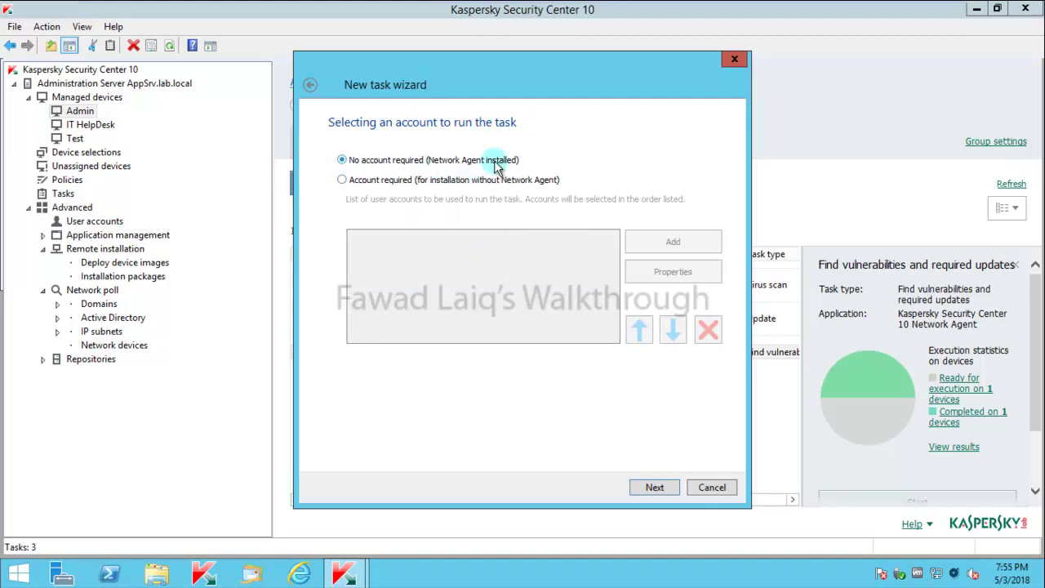
pyautogui.click(658, 488)
# Schedule the task to start Once and enable Run missed tasks.
pyautogui.click(717, 163)
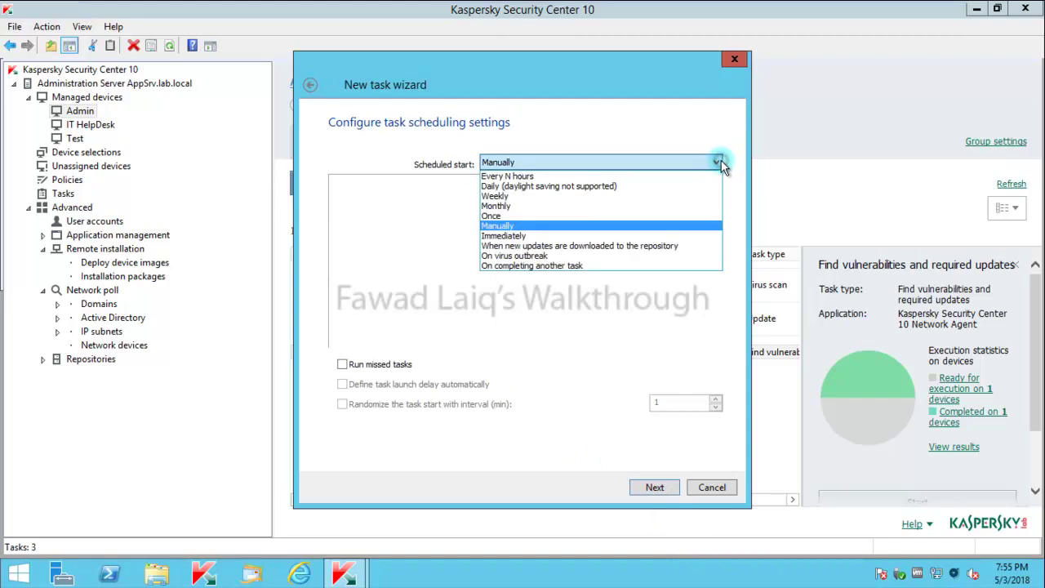
pyautogui.click(508, 214)
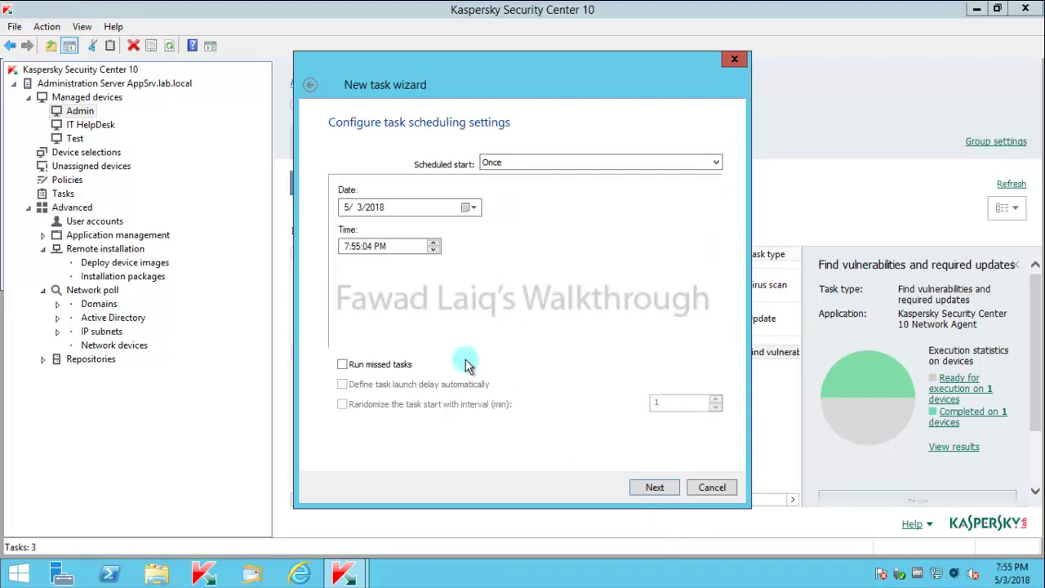
pyautogui.click(343, 367)
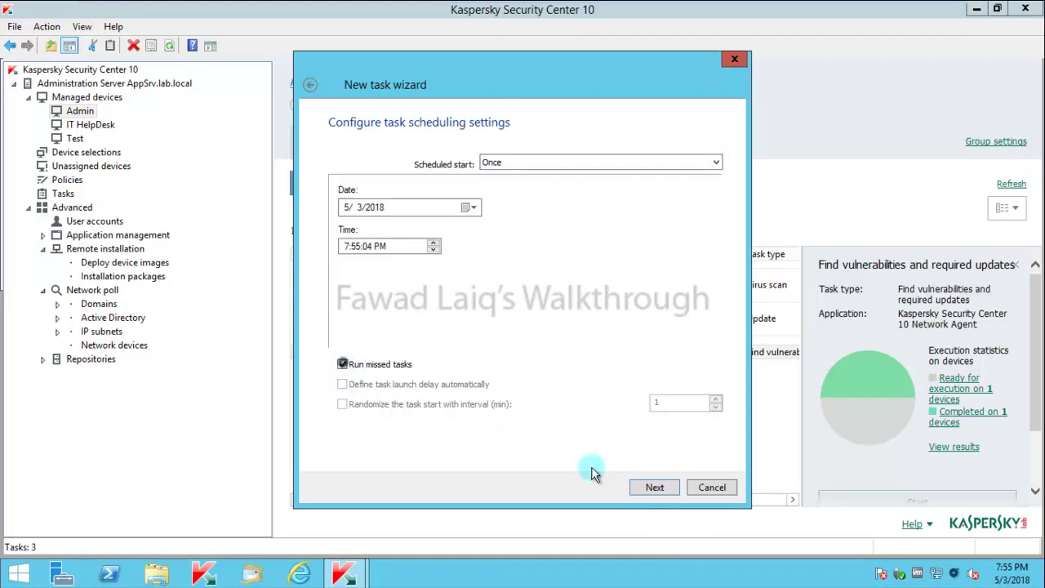
# Name the task 'Installa KES 11', set it to run after the wizard, and finish.
pyautogui.click(654, 488)
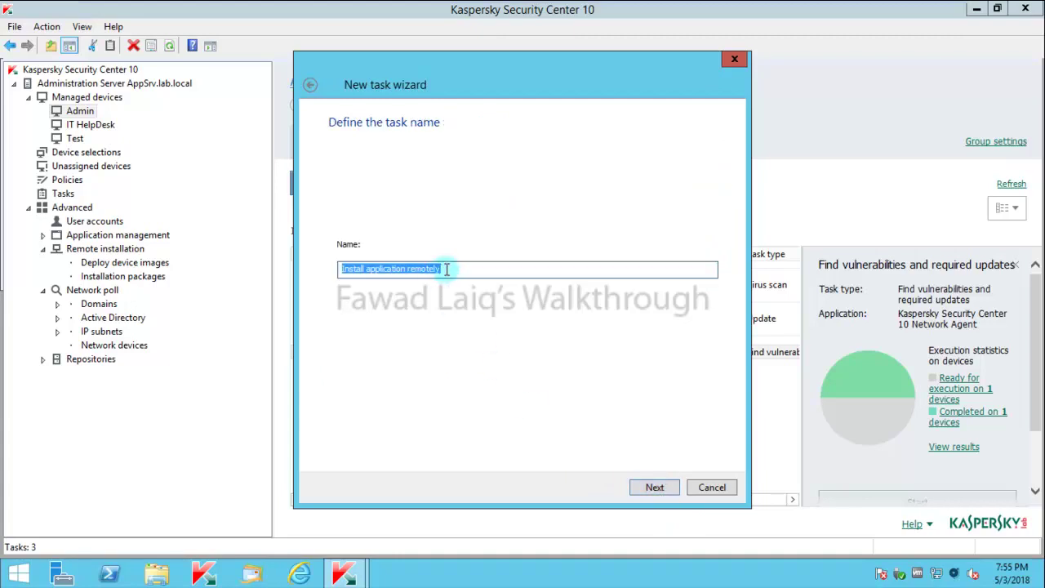
pyautogui.press('BackSpace')
pyautogui.hotkey('ctrl', 'z')
pyautogui.write('Inst')
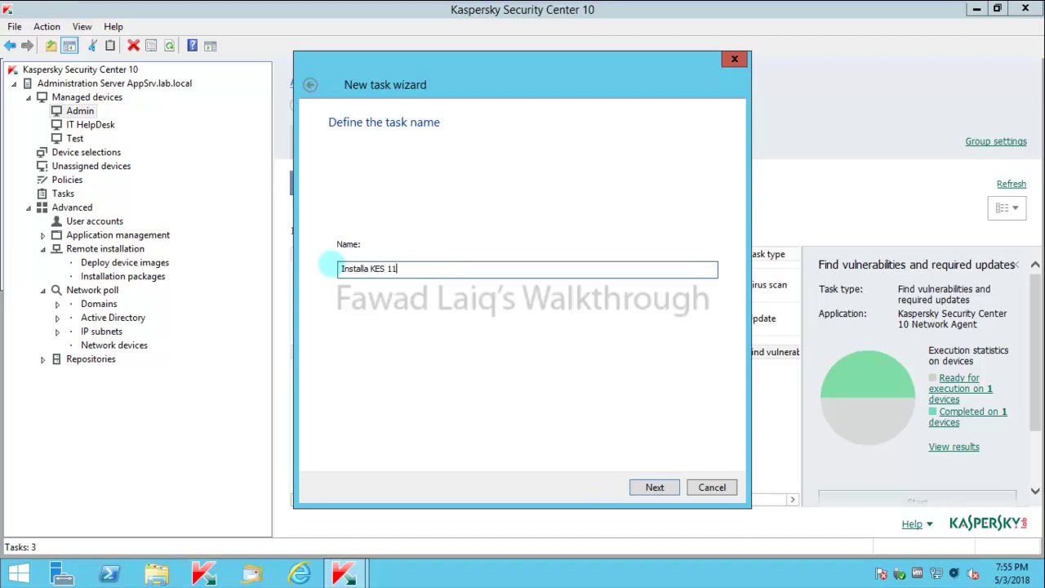
pyautogui.write('alla KES 11')
pyautogui.click(655, 486)
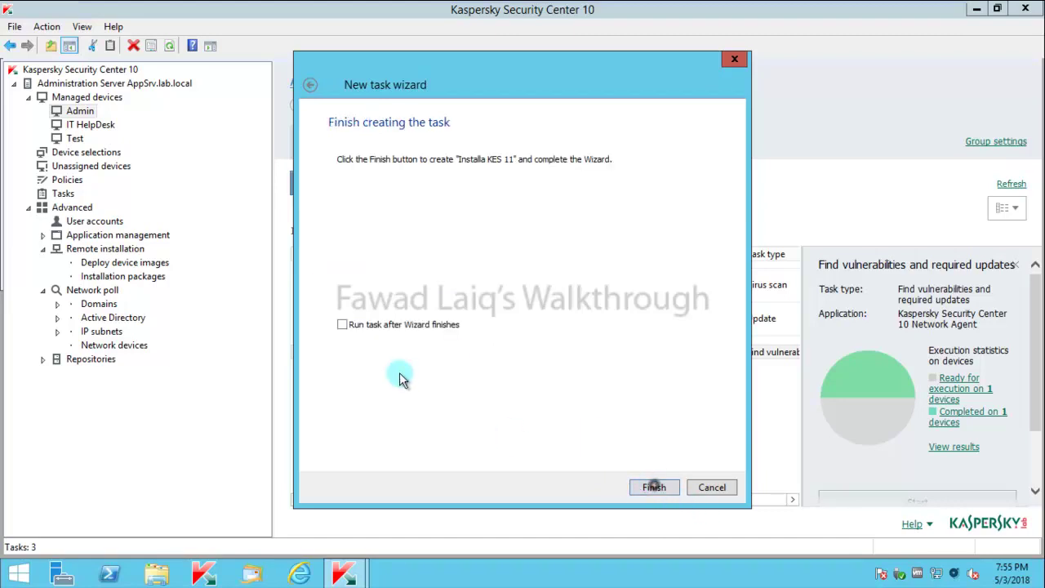
pyautogui.click(344, 325)
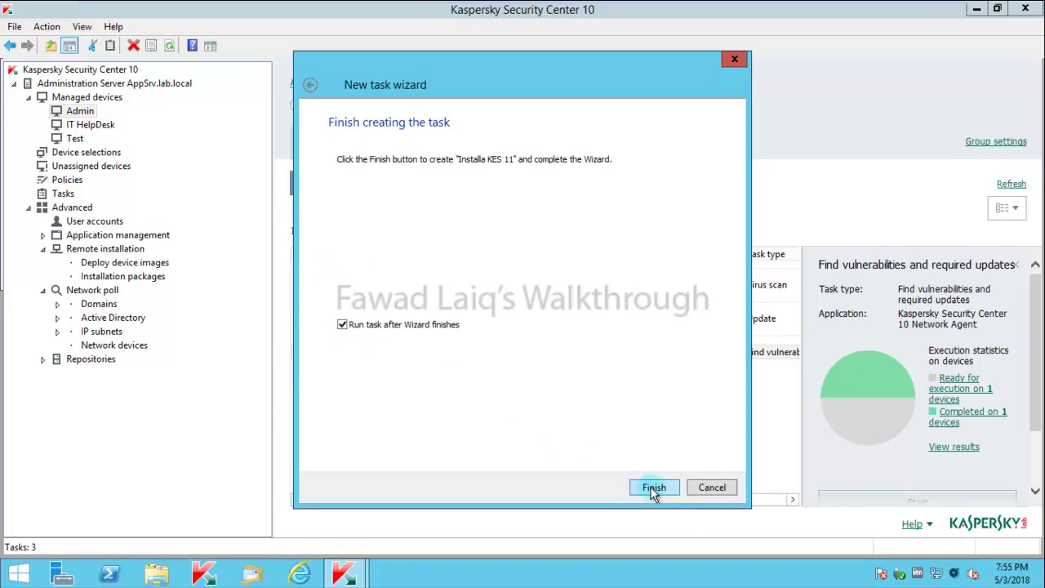
pyautogui.click(652, 487)
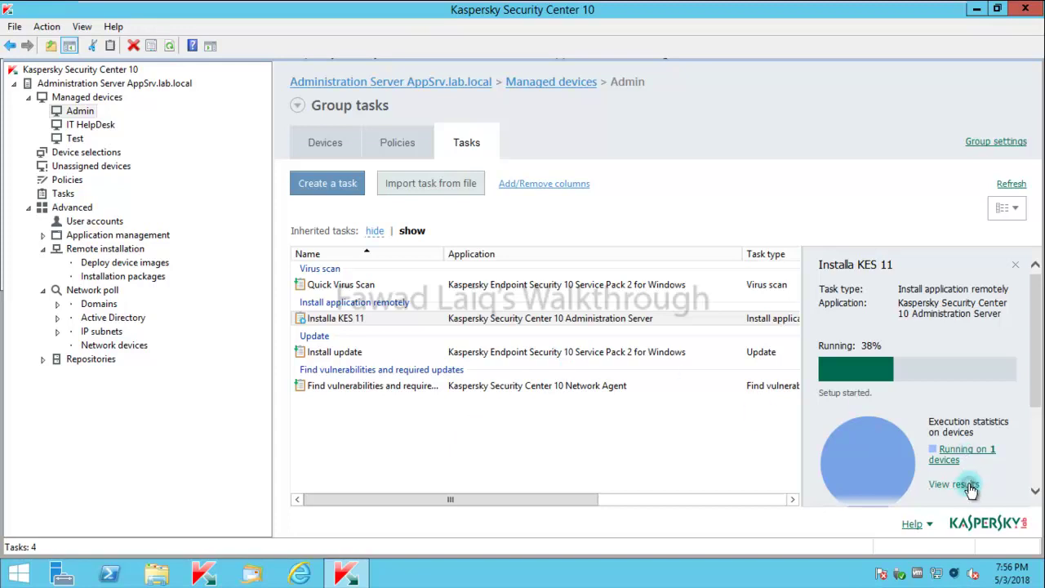
pyautogui.click(330, 321)
# Open the Installa KES 11 per-device results and review WS01's event history.
pyautogui.click(954, 456)
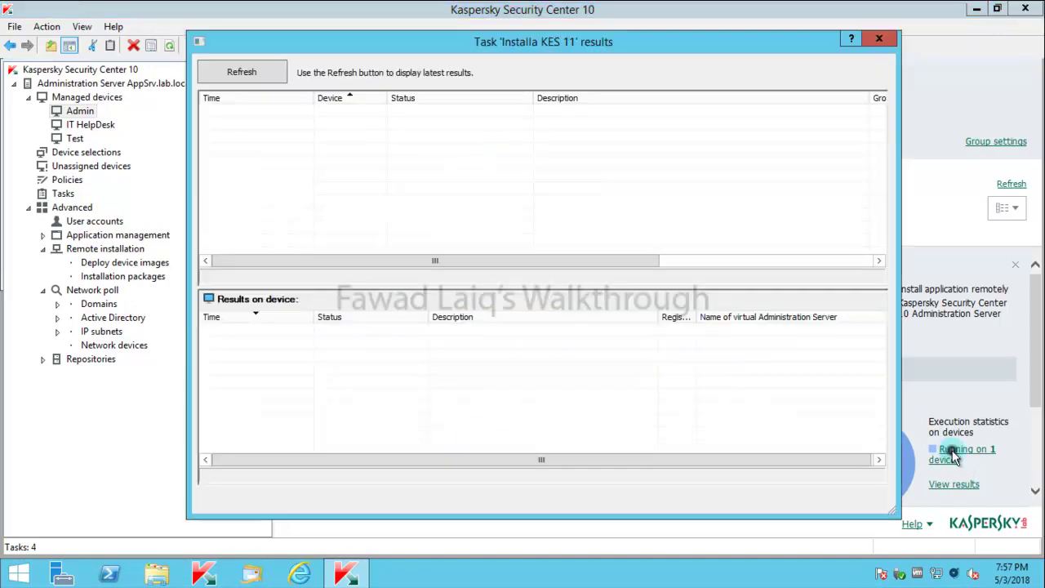
pyautogui.click(251, 114)
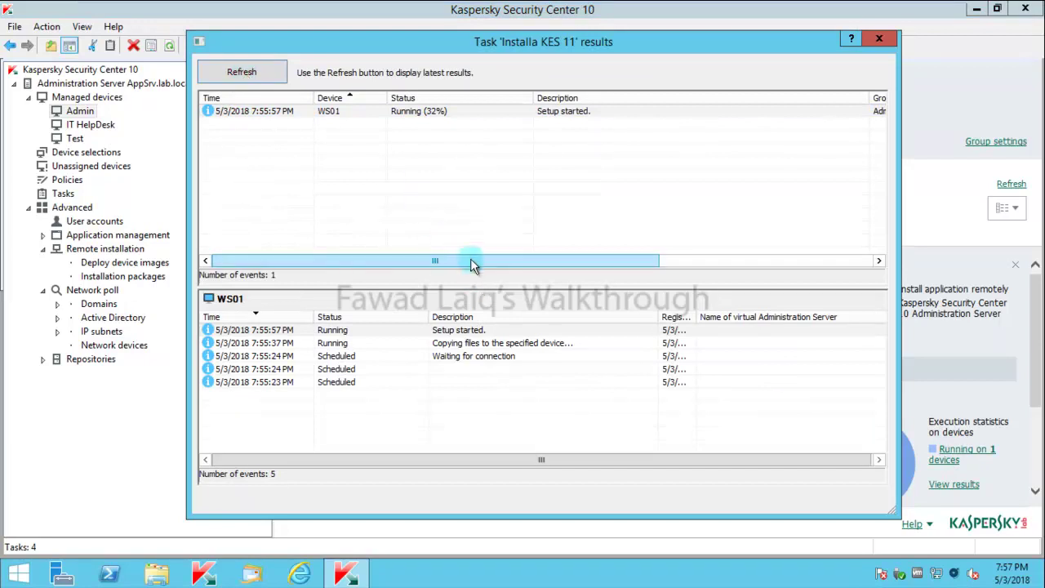
pyautogui.moveTo(469, 261); pyautogui.dragTo(418, 261)
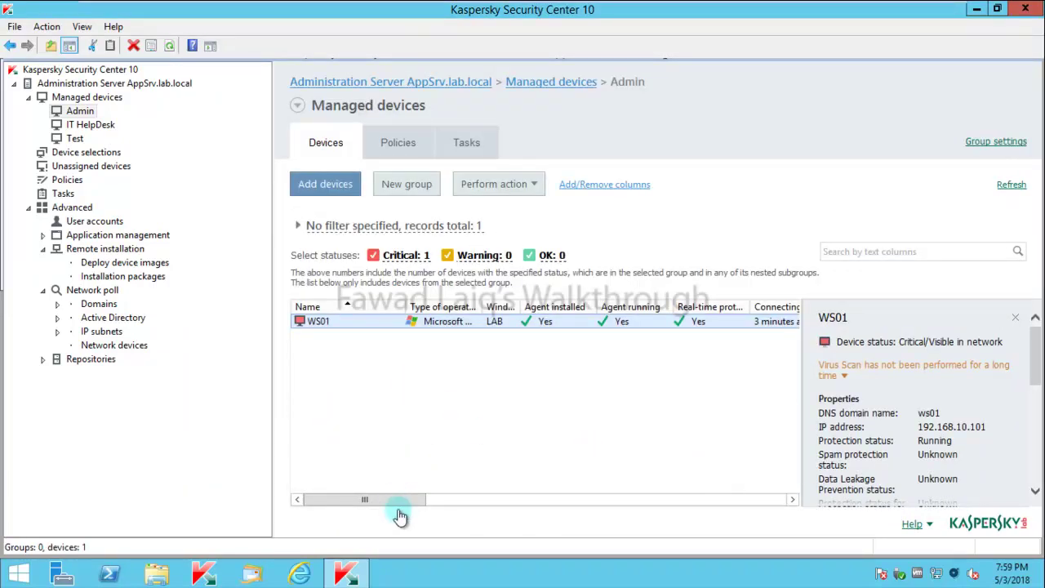
# Scroll the device table to WS01's agent and application version columns, then reopen the task results.
pyautogui.moveTo(400, 503); pyautogui.dragTo(656, 513)
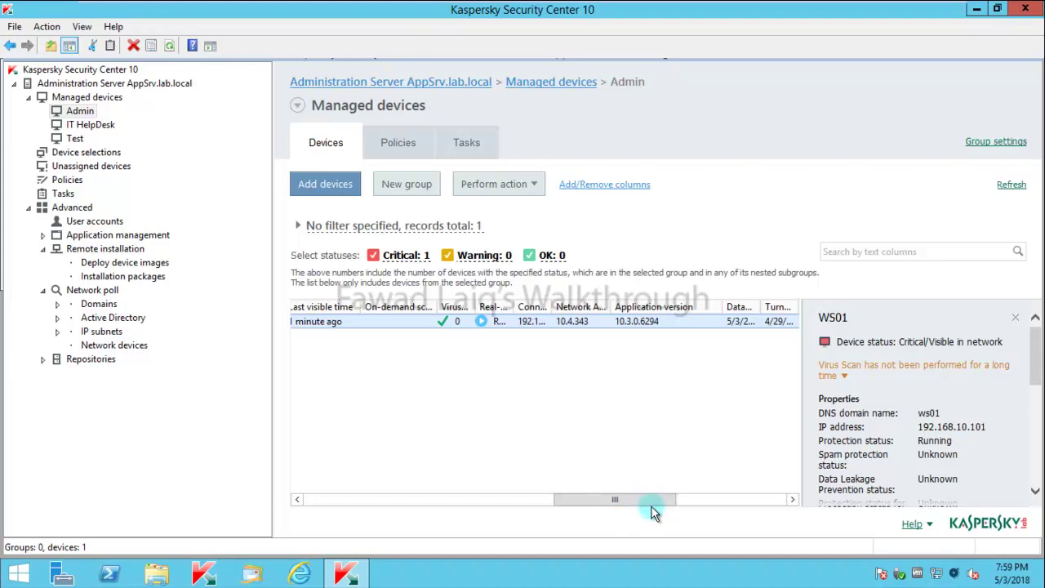
pyautogui.moveTo(1044, 587)
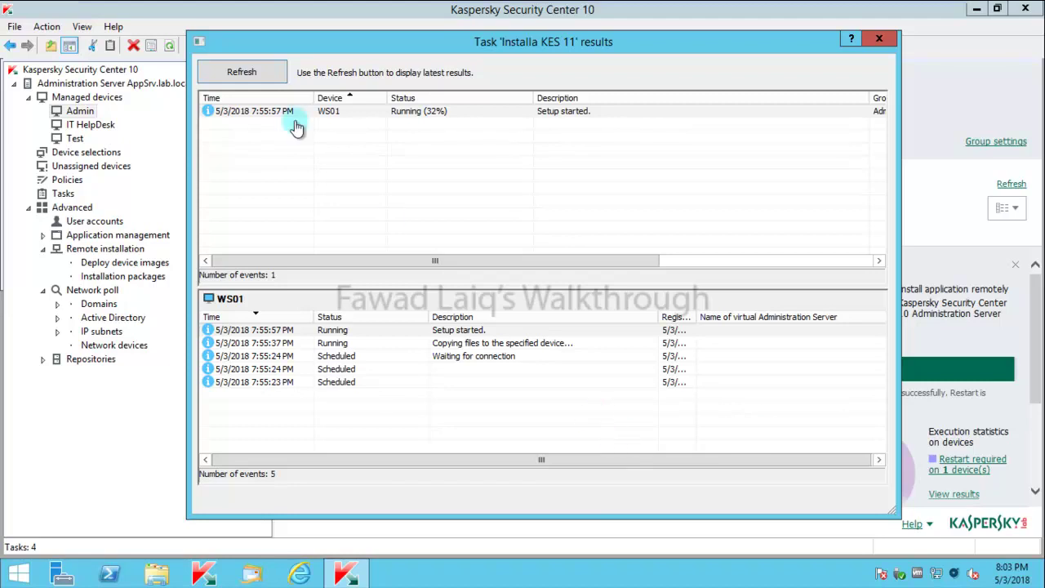
# Refresh the Installa KES 11 results to show 99% with restart required, then close them.
pyautogui.click(234, 77)
pyautogui.click(258, 76)
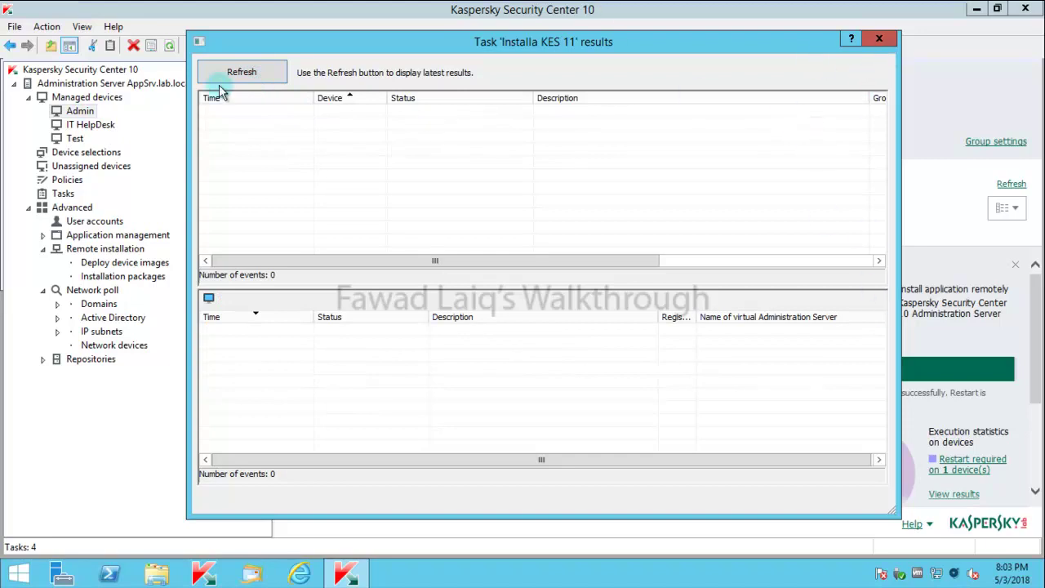
pyautogui.click(880, 40)
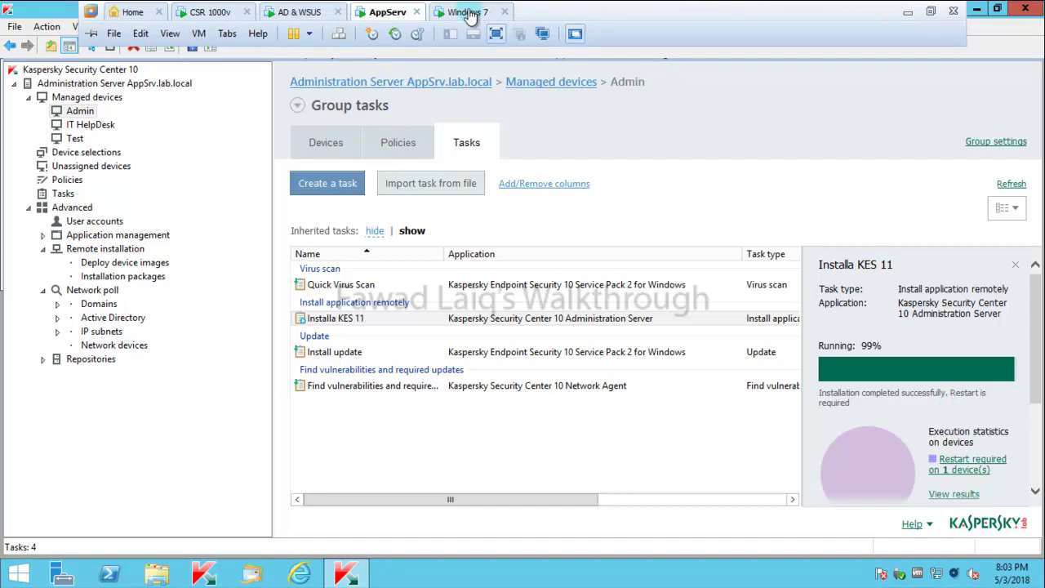
# Restart the Windows 7 workstation from the Kaspersky installation prompt.
pyautogui.click(467, 11)
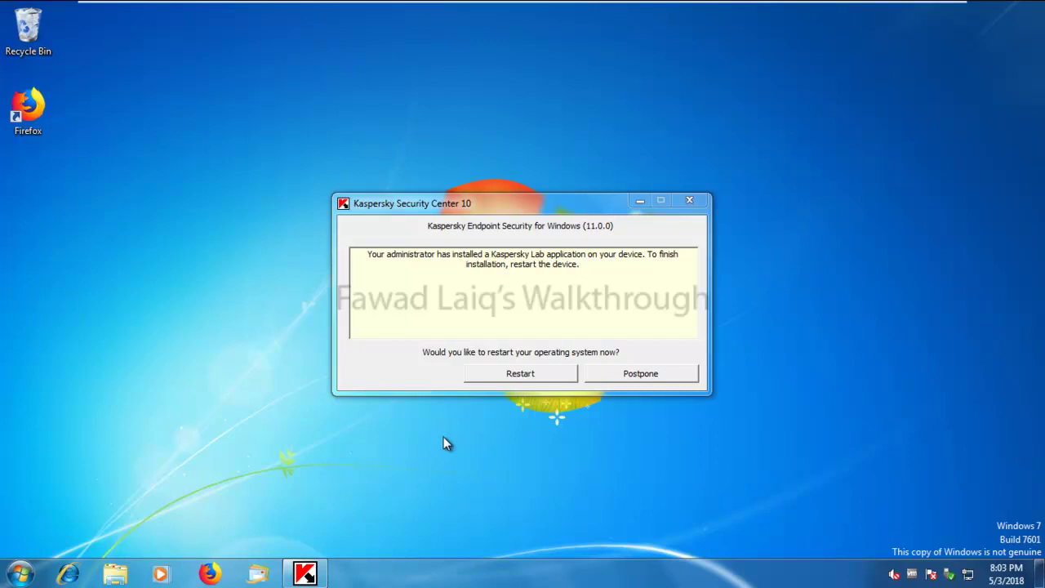
pyautogui.click(553, 377)
pyautogui.click(551, 377)
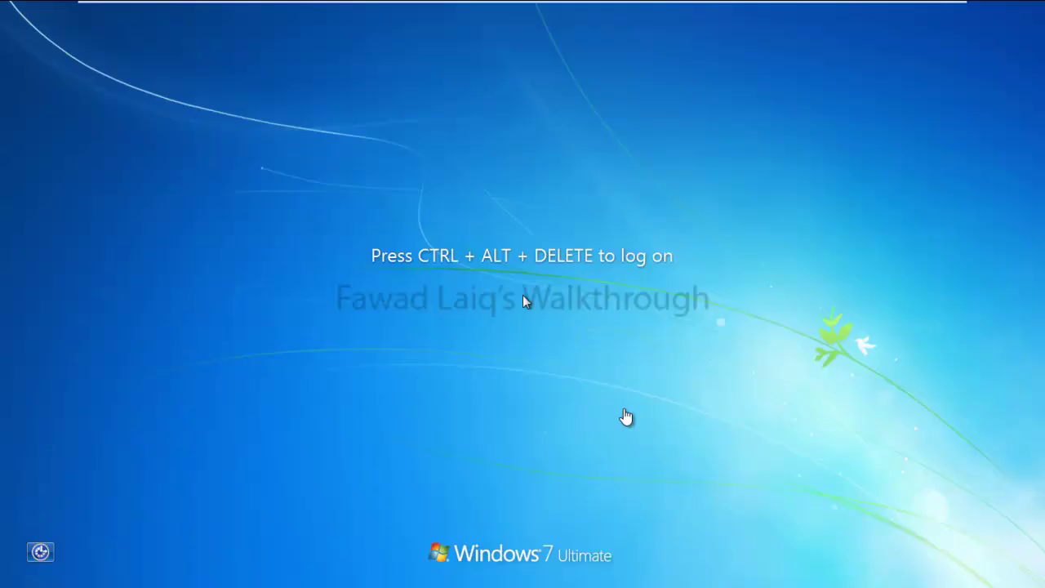
# Sign back in to Windows 7 with Ctrl+Alt+Del and the account password.
pyautogui.hotkey('ctrl', 'alt', 'Delete')
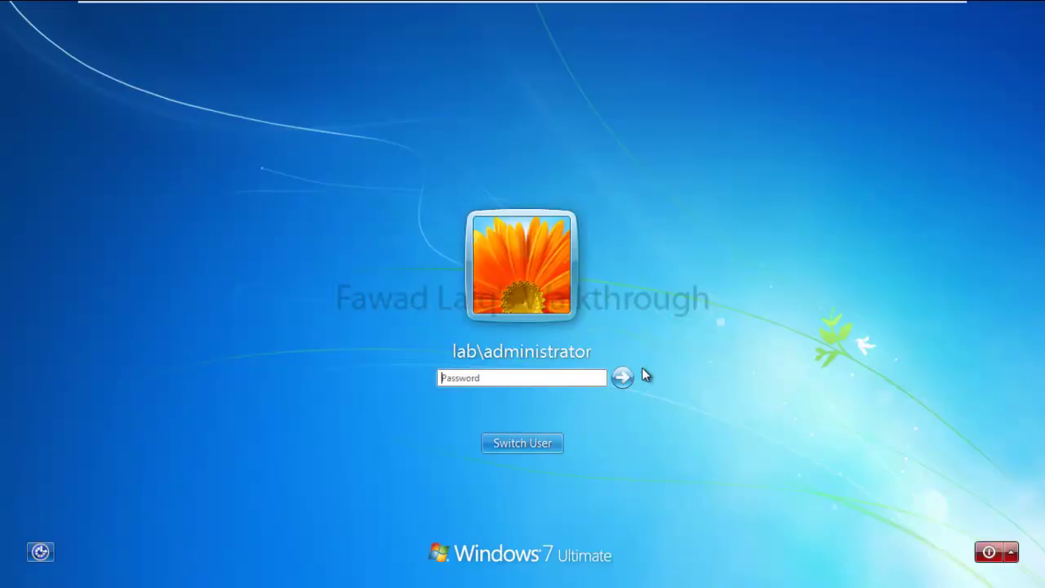
pyautogui.write('*******')
pyautogui.press('Return')
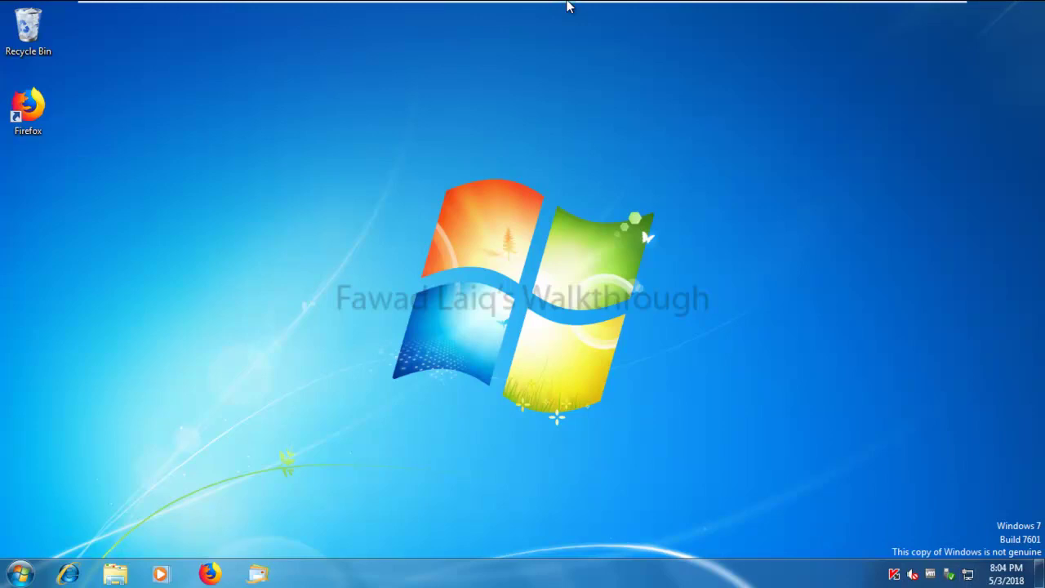
# Force WS01 to synchronize with the server via All Tasks, then refresh the Admin group device list.
pyautogui.moveTo(433, 6)
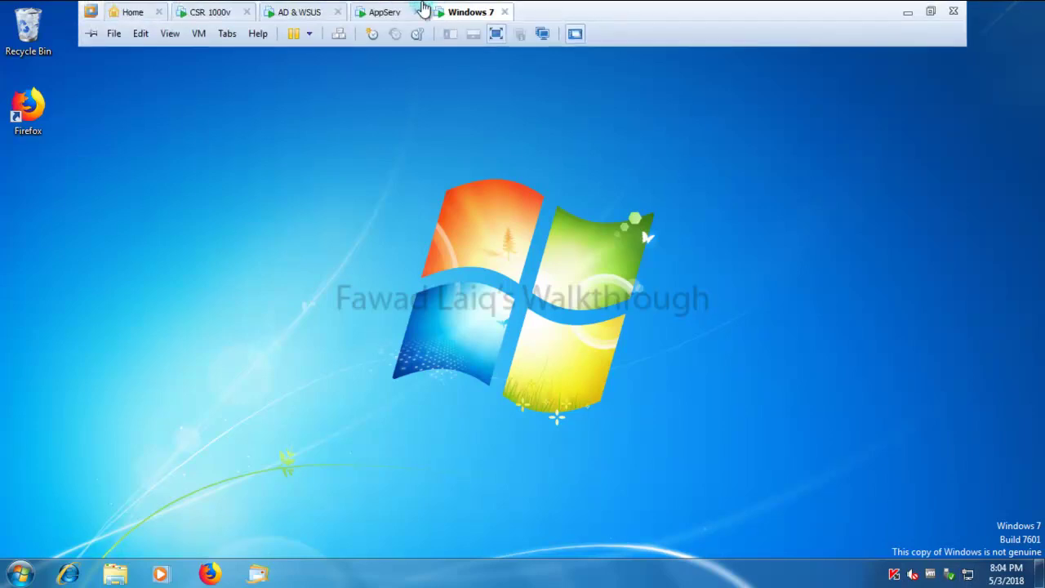
pyautogui.click(381, 11)
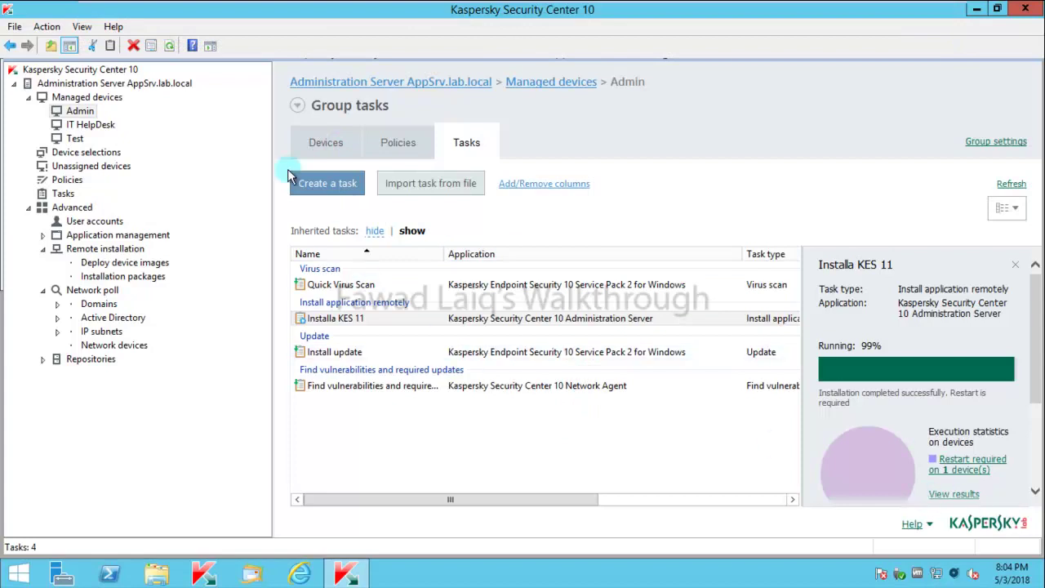
pyautogui.click(315, 145)
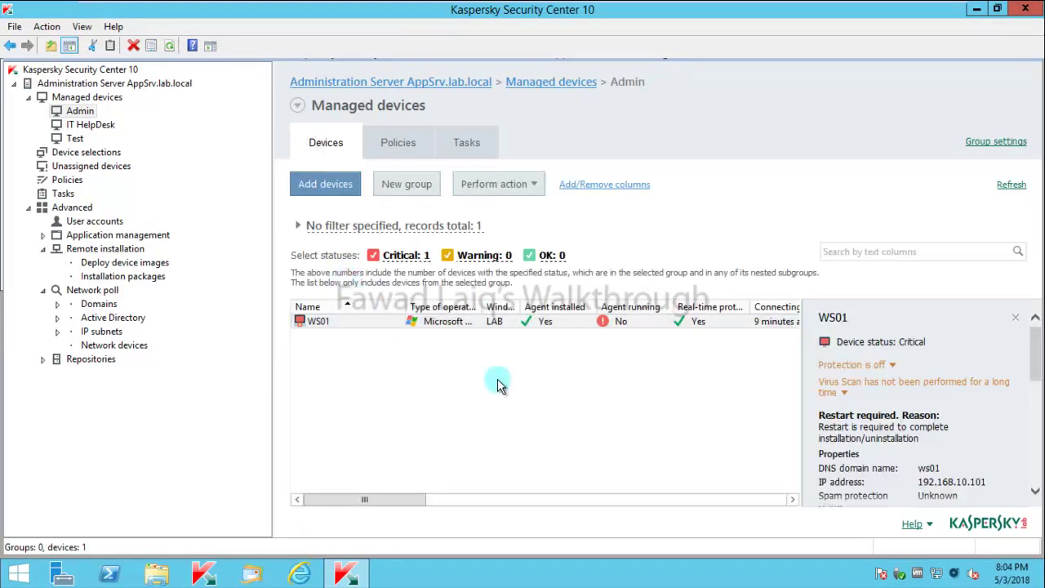
pyautogui.rightClick(336, 325)
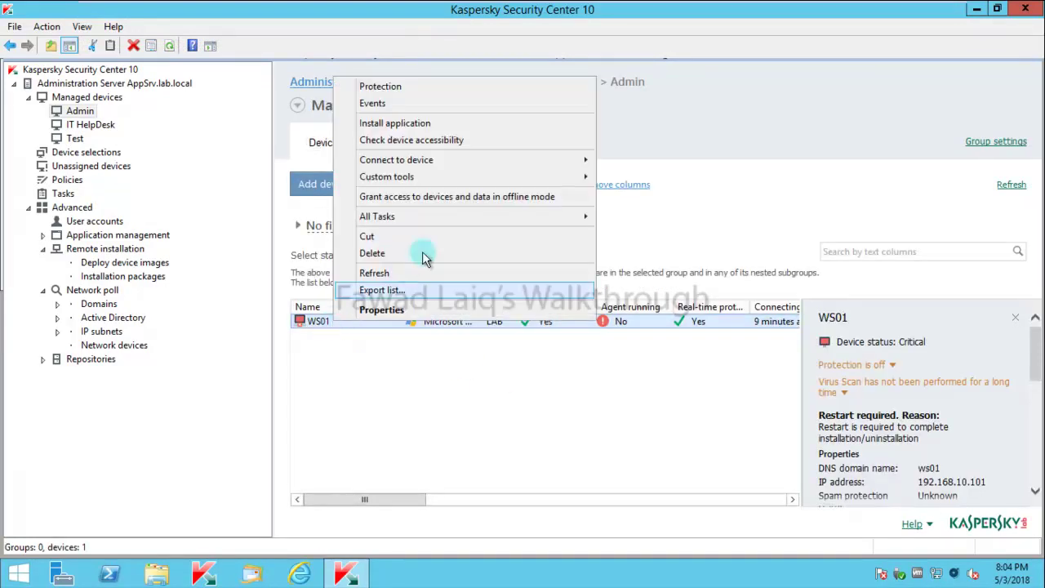
pyautogui.moveTo(522, 219)
pyautogui.click(676, 293)
pyautogui.click(638, 349)
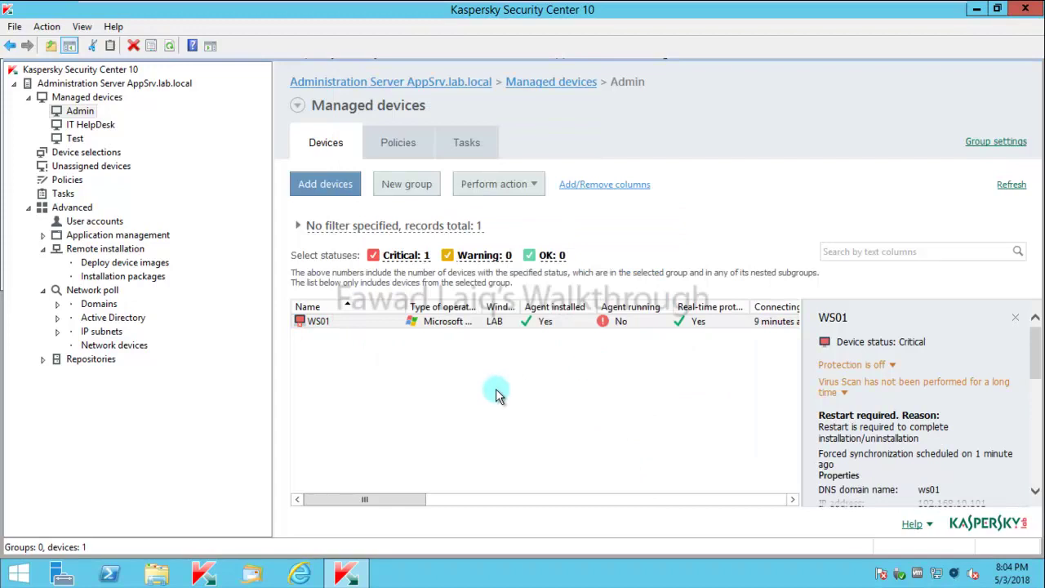
pyautogui.rightClick(495, 389)
pyautogui.click(542, 438)
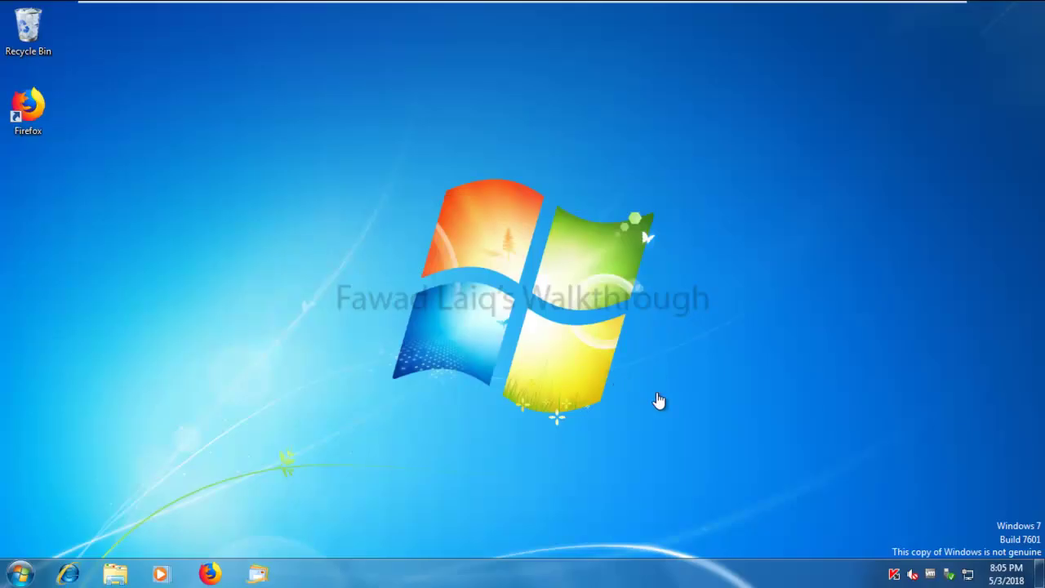
# Open Kaspersky Endpoint Security from its tray icon and go to the Settings page.
pyautogui.click(895, 573)
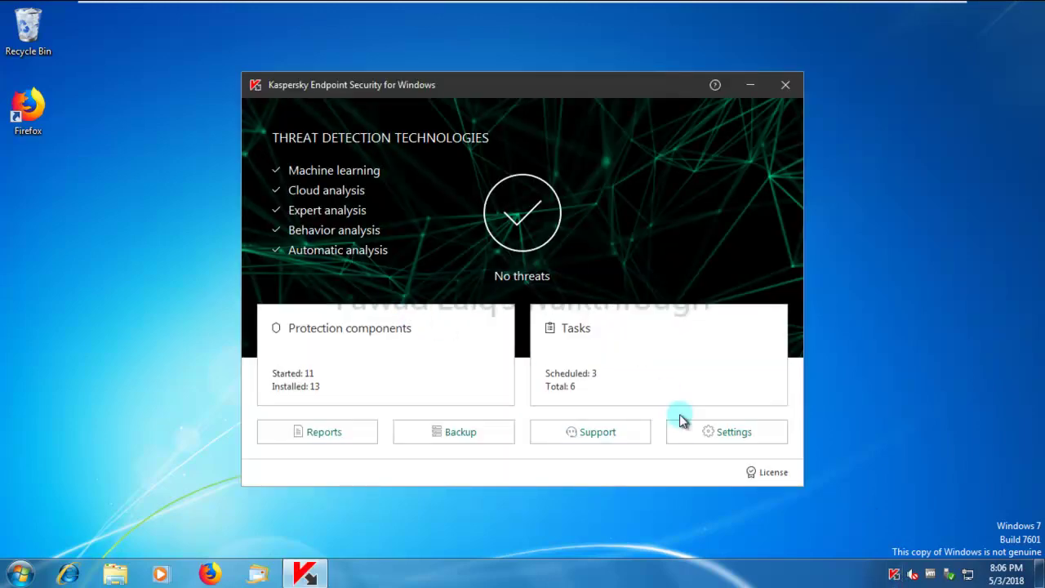
pyautogui.click(717, 437)
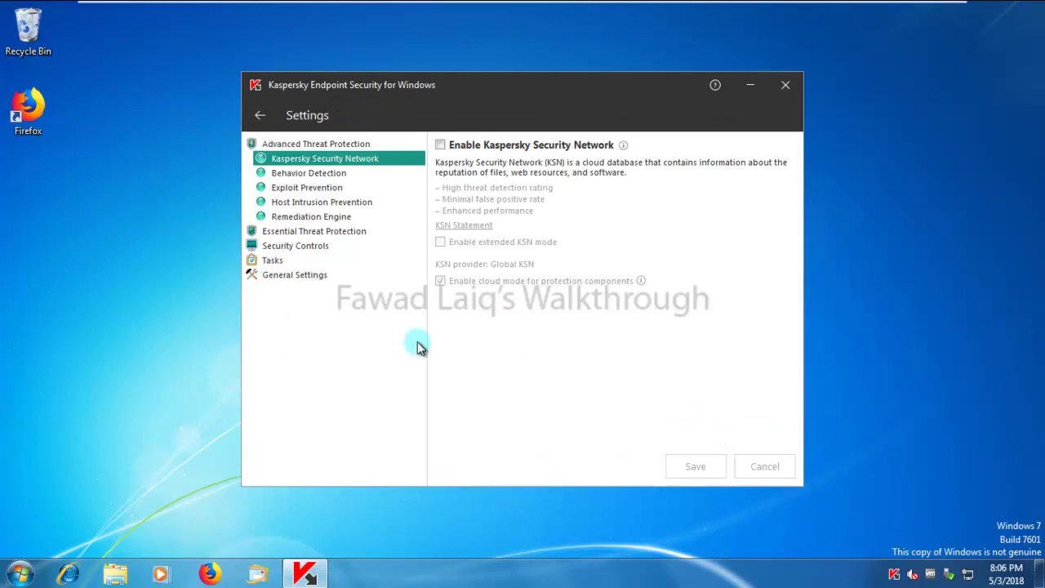